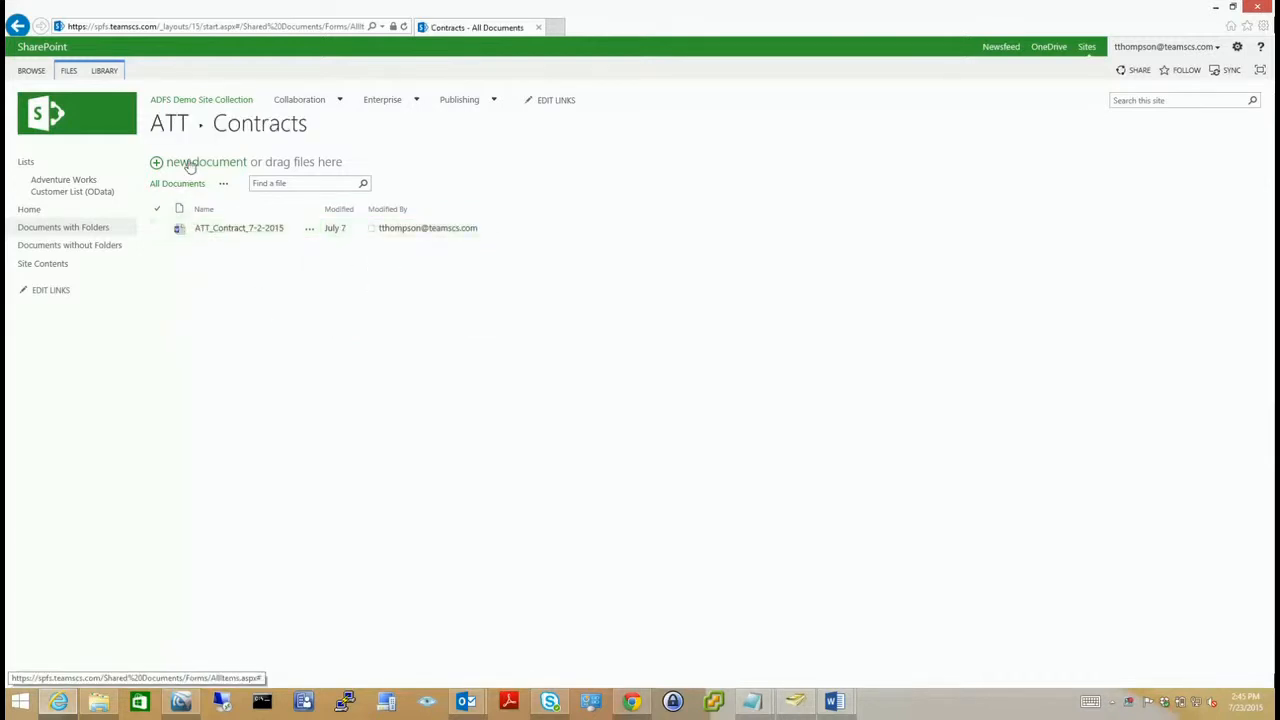
Examine the files in ATT's Credit Report, Invoices, Non-Disclosure Agreements, Proposals and Statements Of Work folders, and return to the Documents with Folders root
left_click(183, 130)
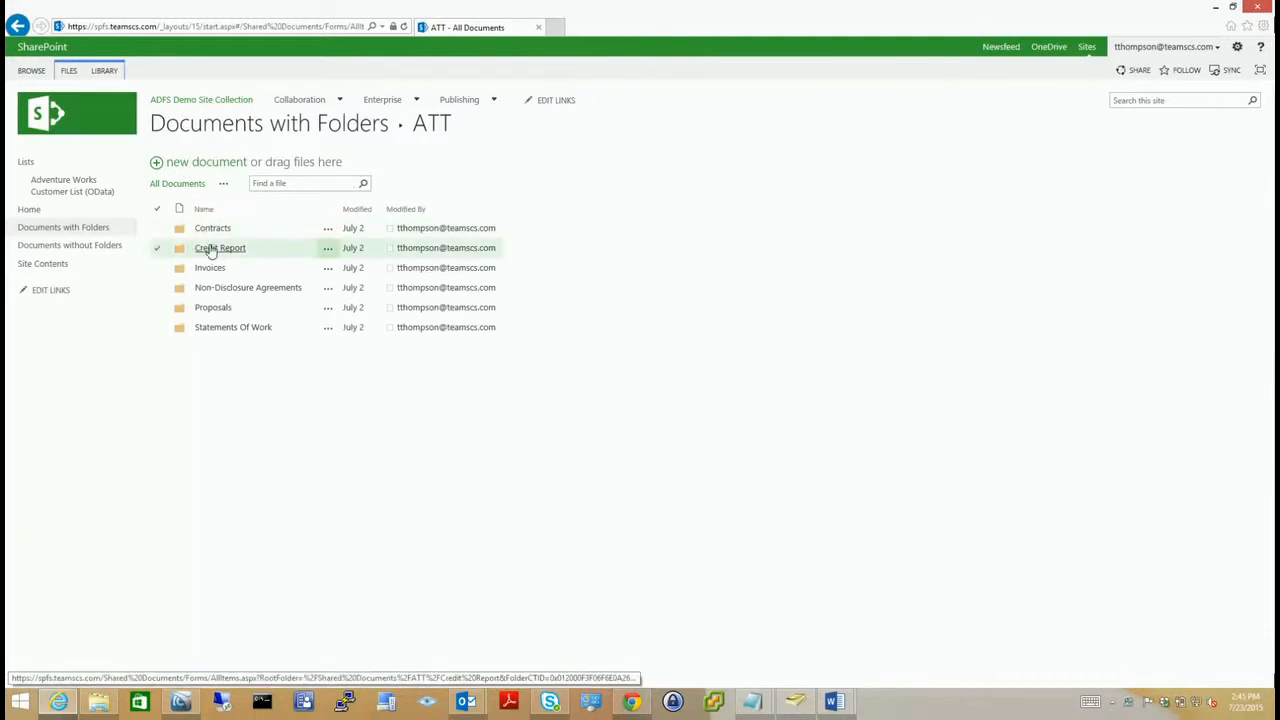
left_click(218, 248)
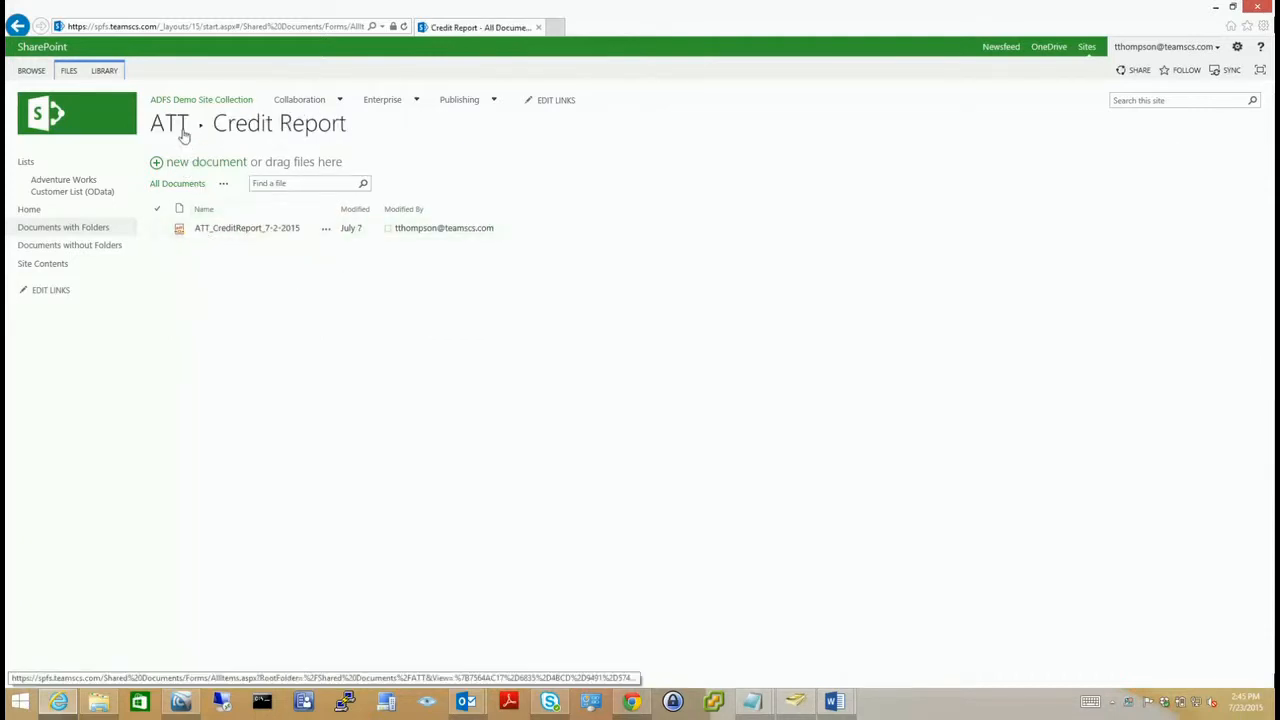
left_click(180, 125)
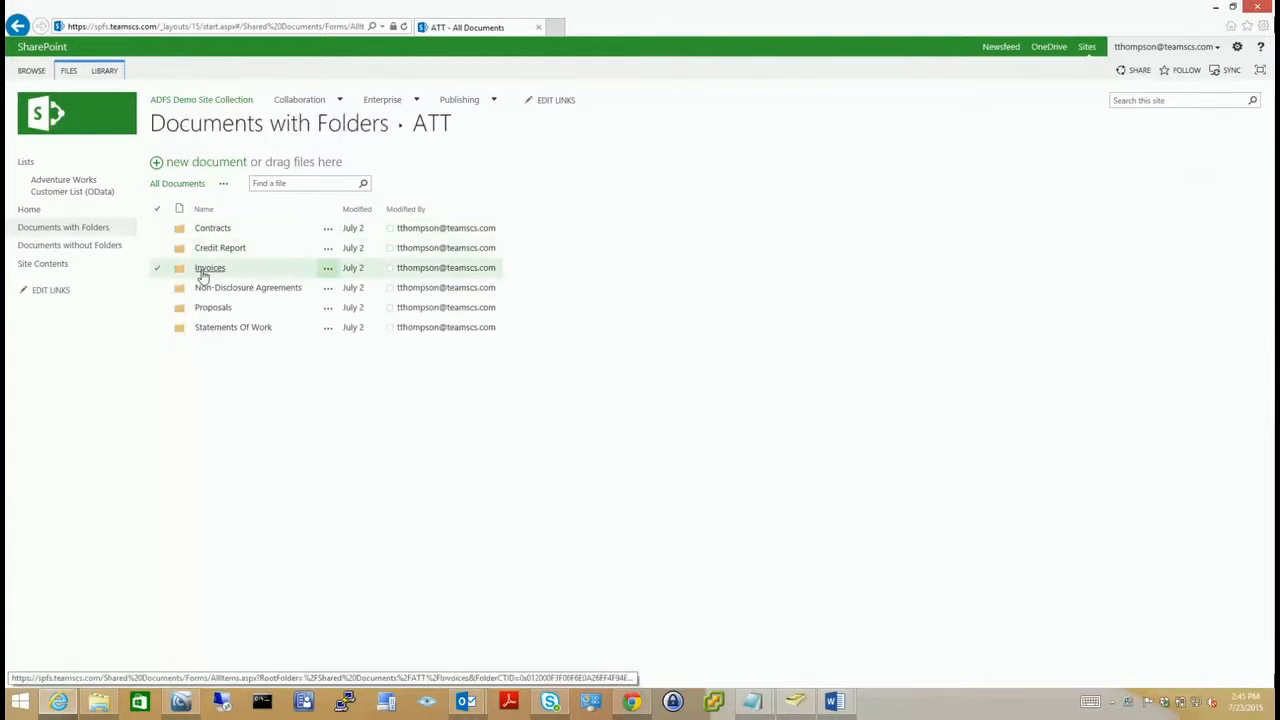
left_click(207, 270)
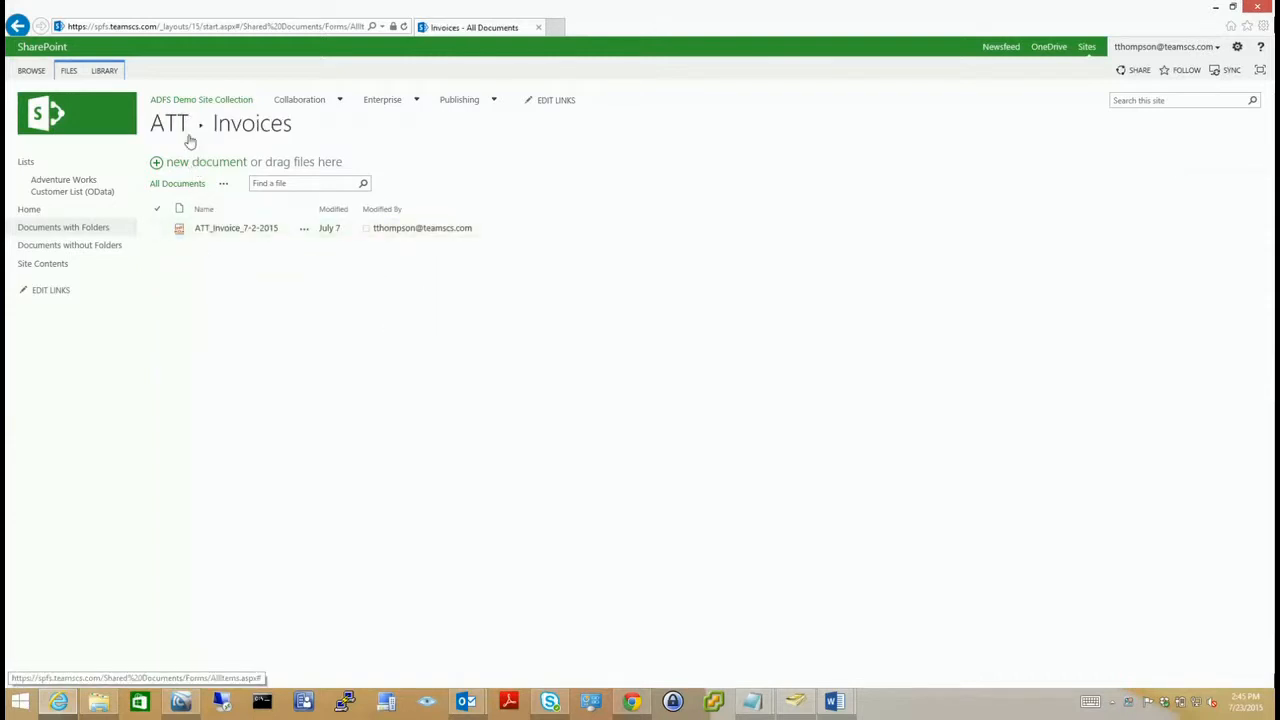
left_click(184, 131)
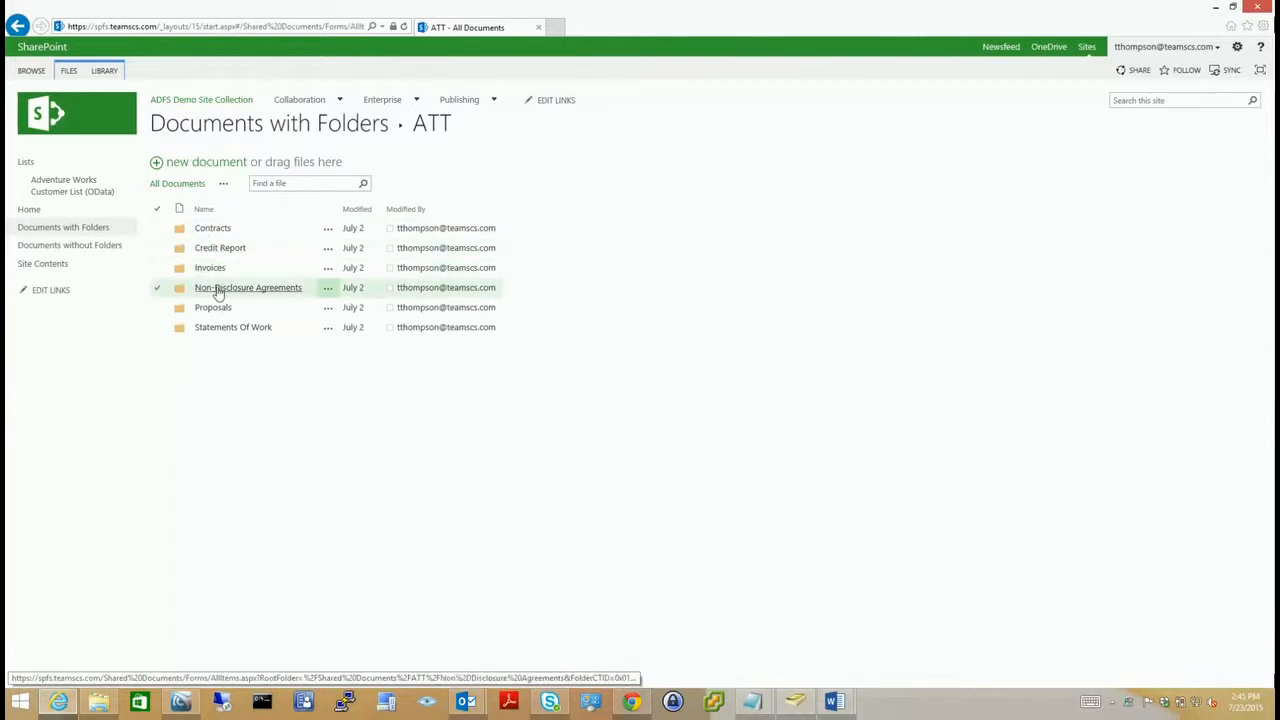
left_click(218, 289)
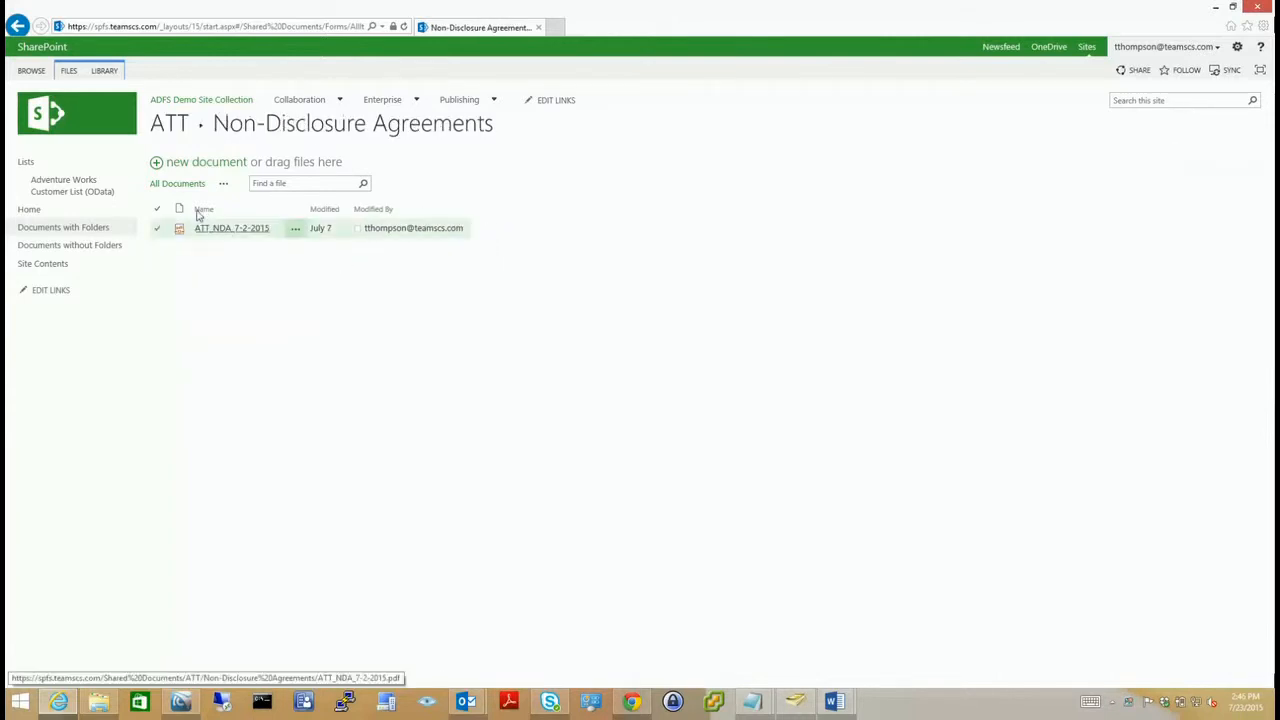
left_click(174, 129)
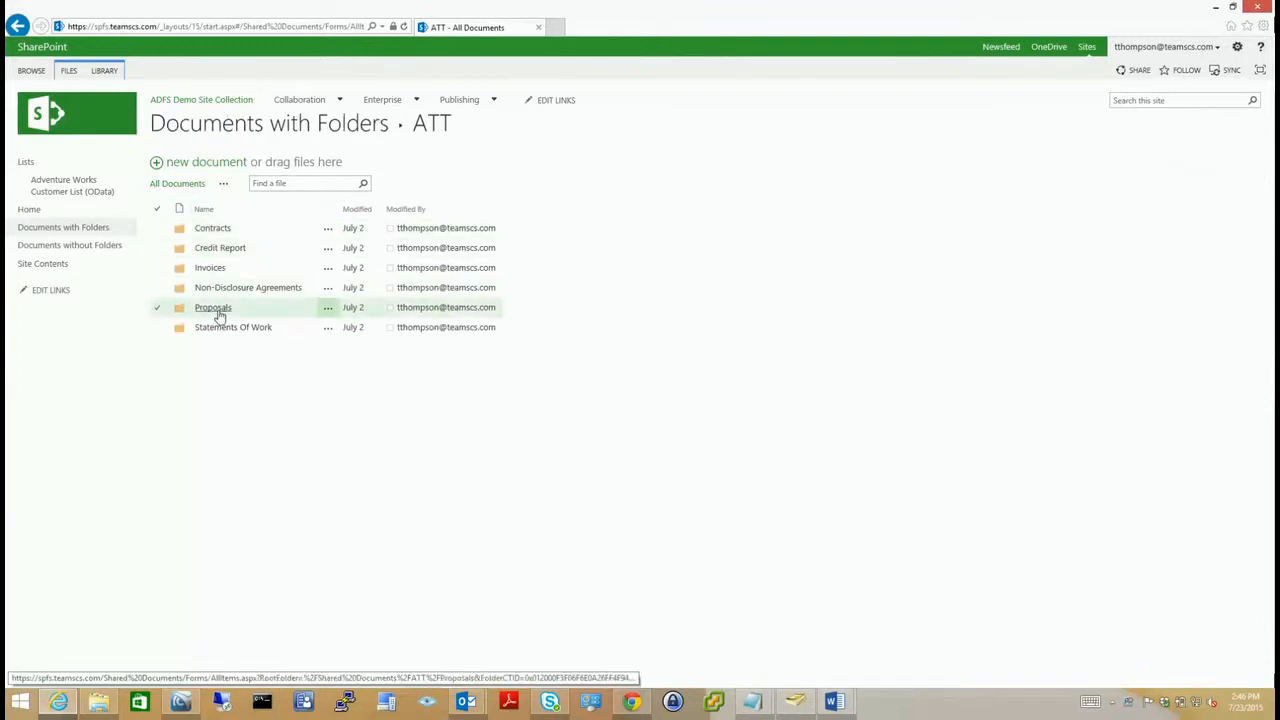
left_click(217, 313)
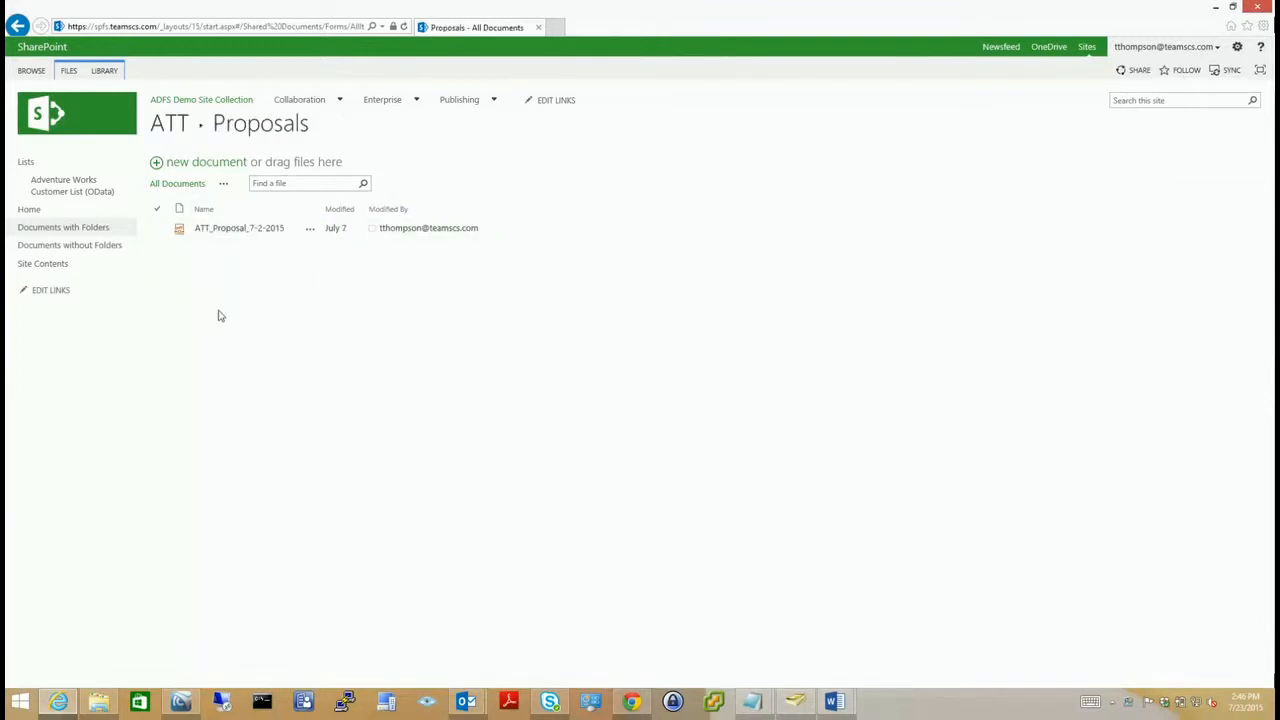
left_click(174, 129)
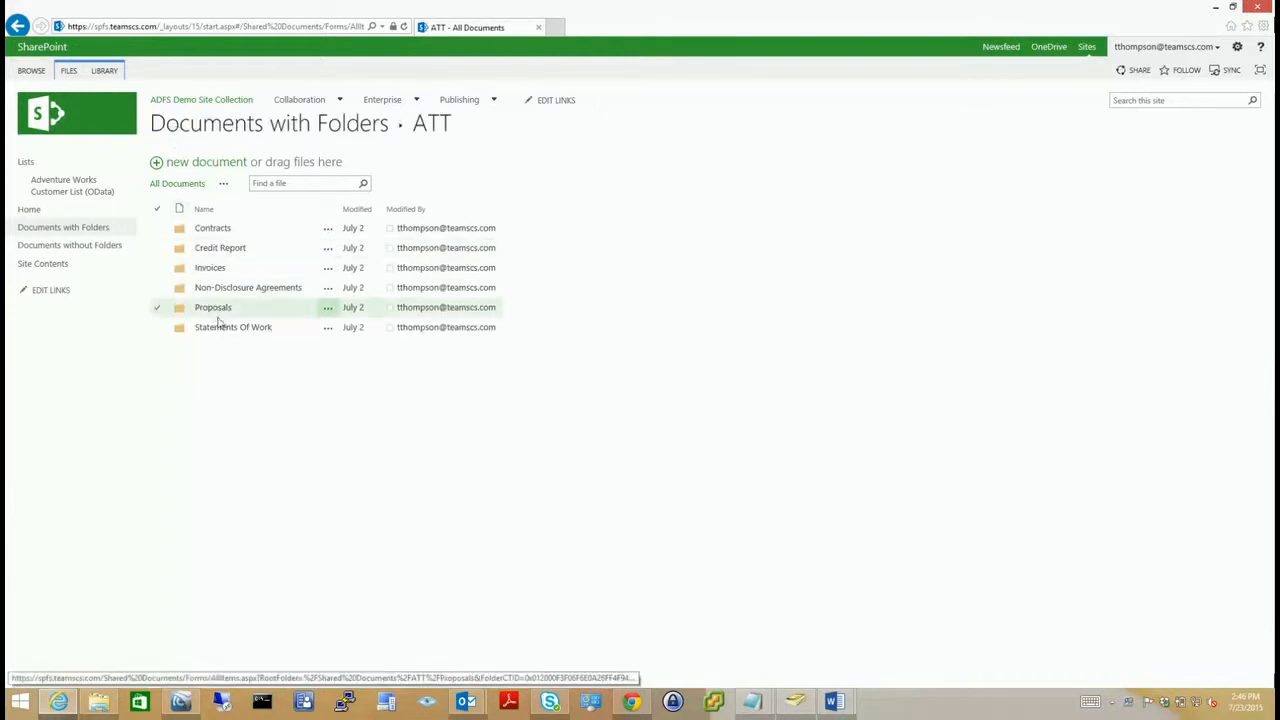
left_click(220, 330)
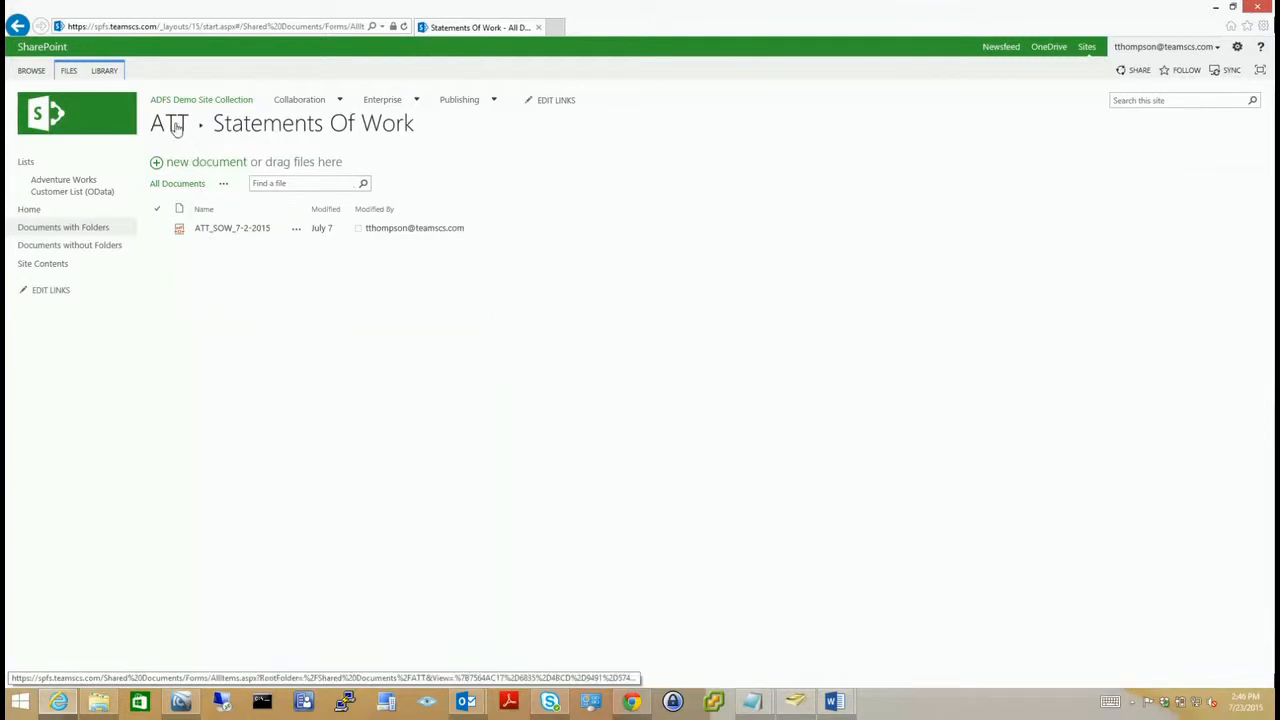
left_click(175, 129)
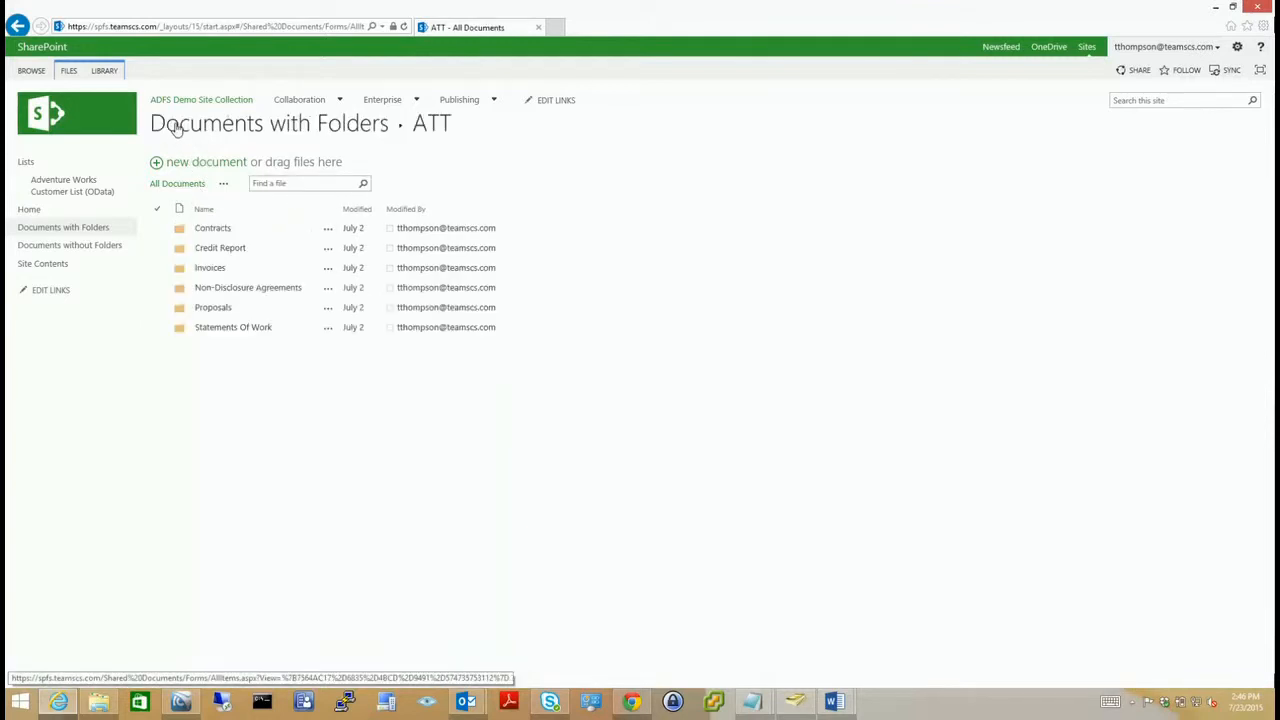
left_click(175, 129)
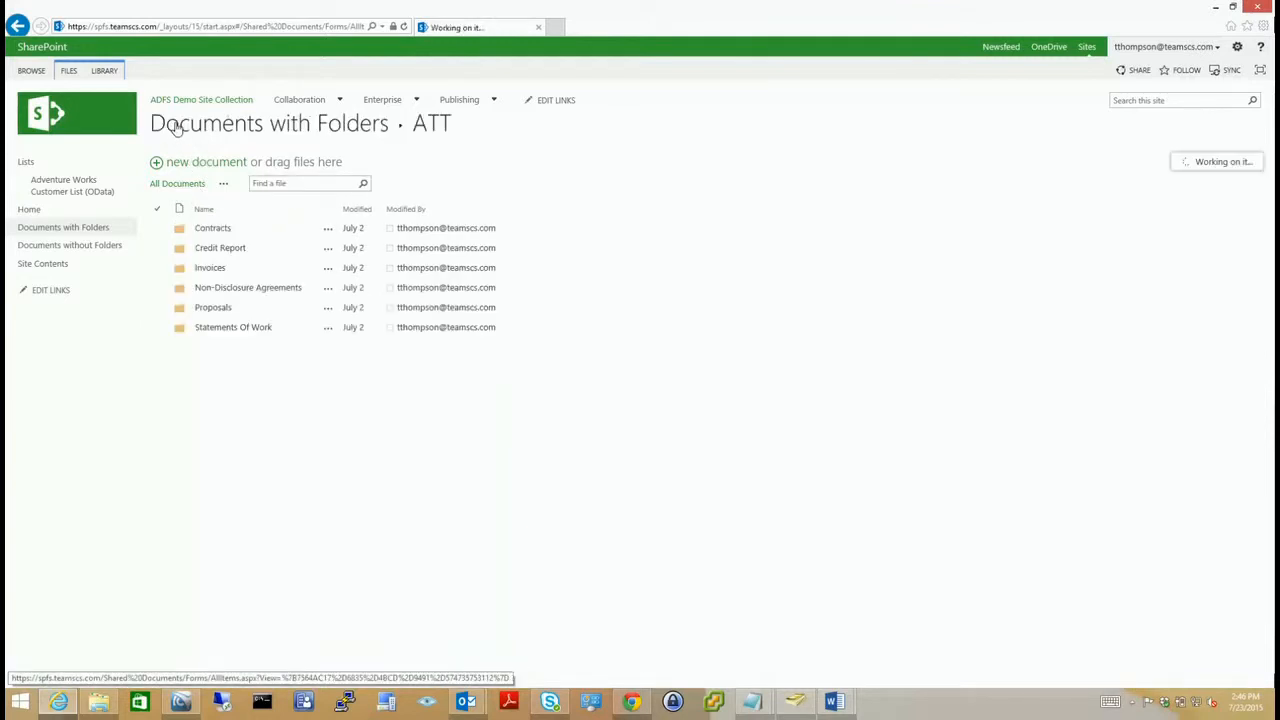
Show the Client and Document Type columns in the All Documents view of the Documents without Folders library
left_click(100, 249)
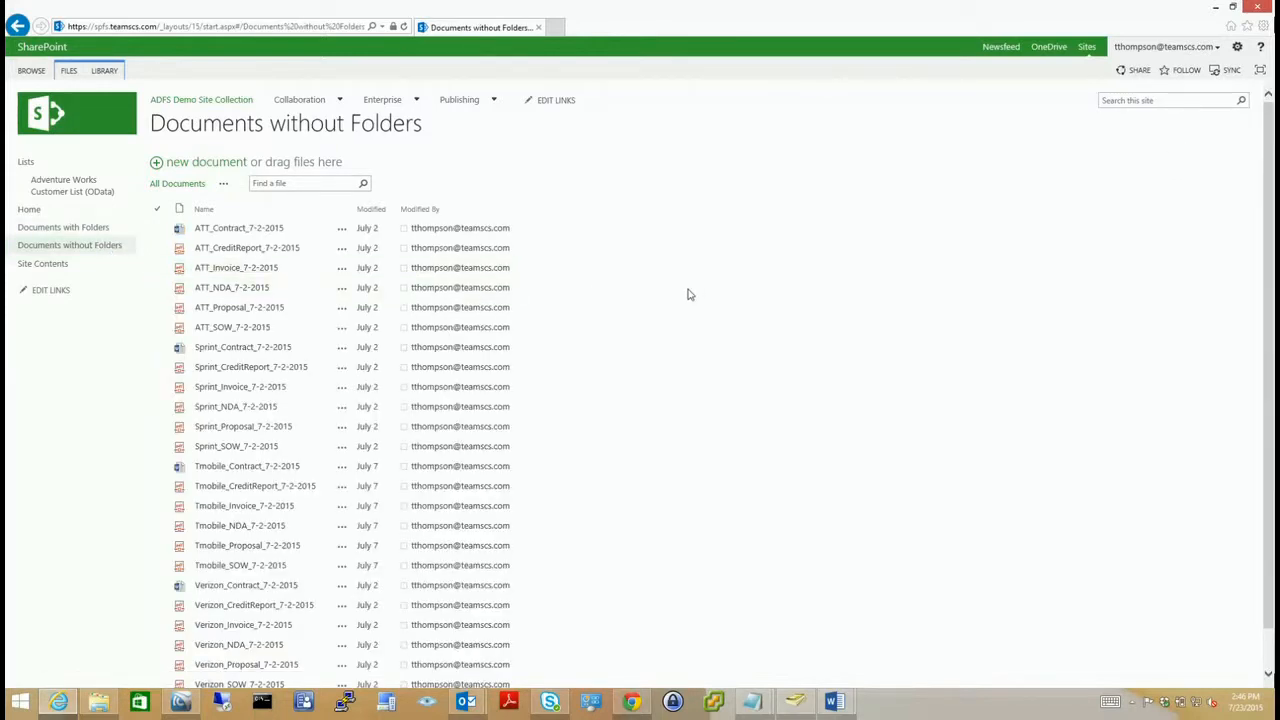
left_click(106, 71)
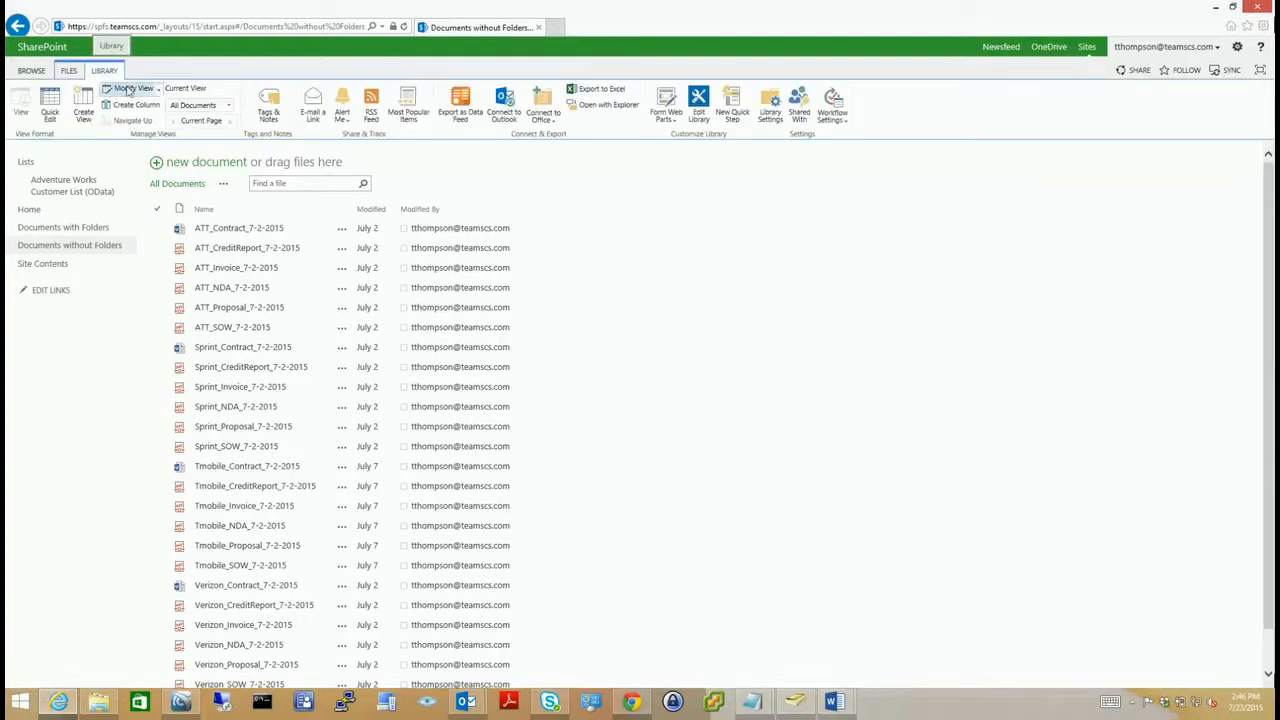
left_click(131, 91)
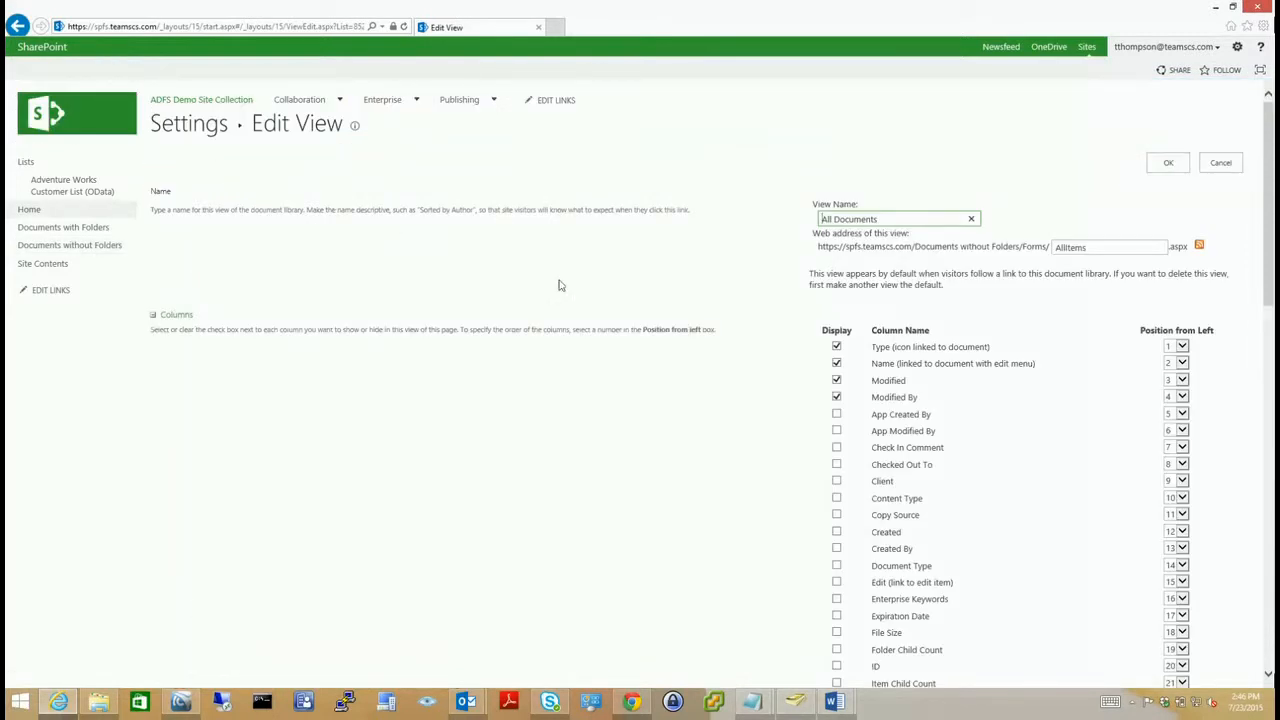
left_click(837, 482)
left_click(1168, 163)
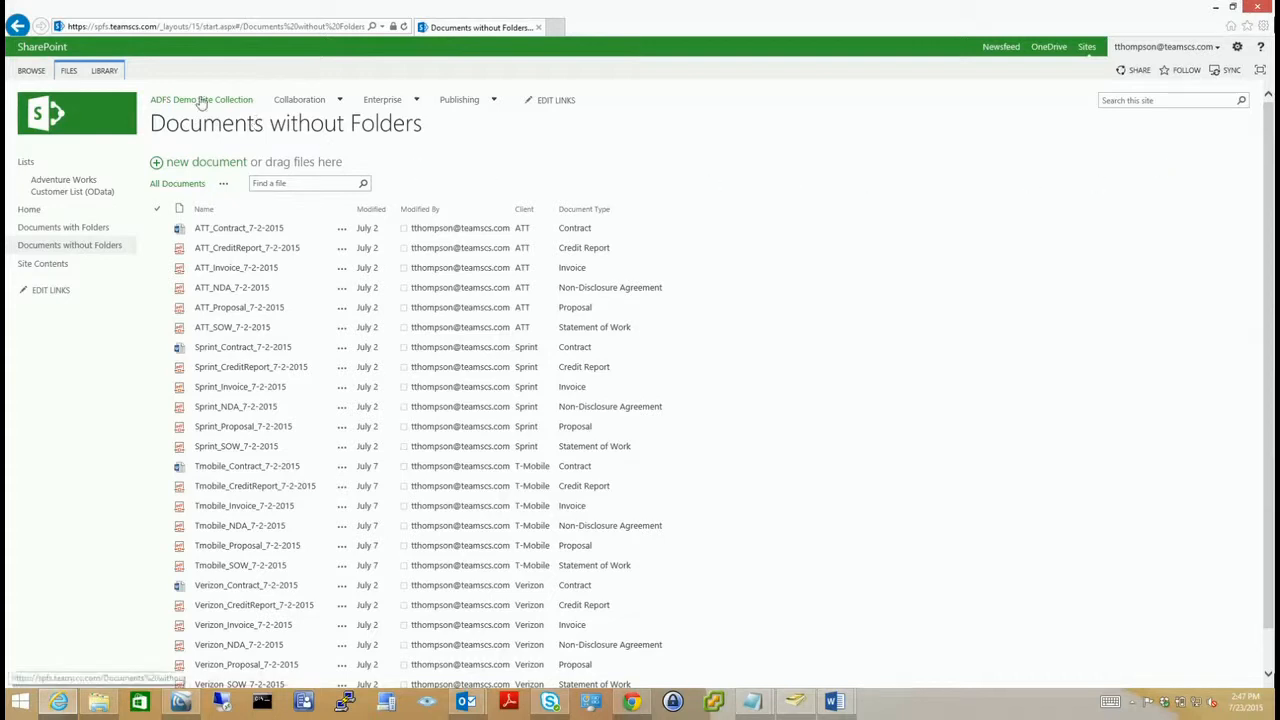
Start a new standard view for the Documents without Folders library and name it Client
left_click(105, 71)
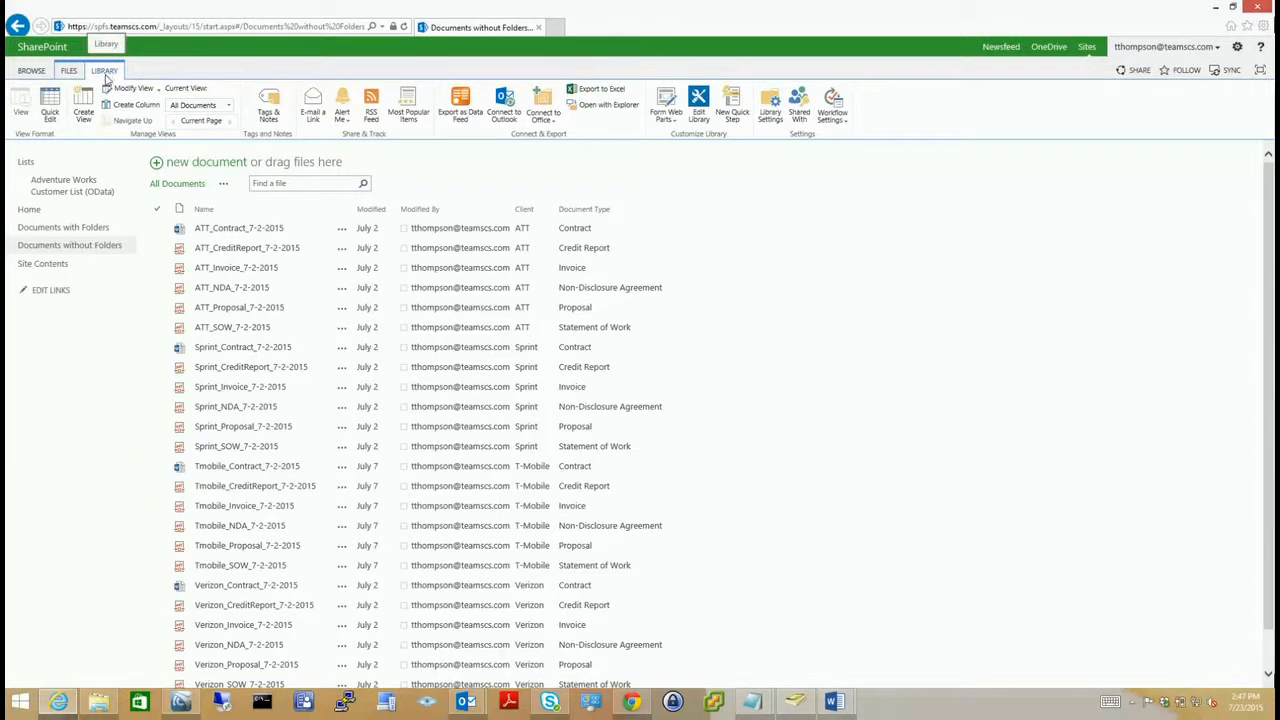
left_click(84, 110)
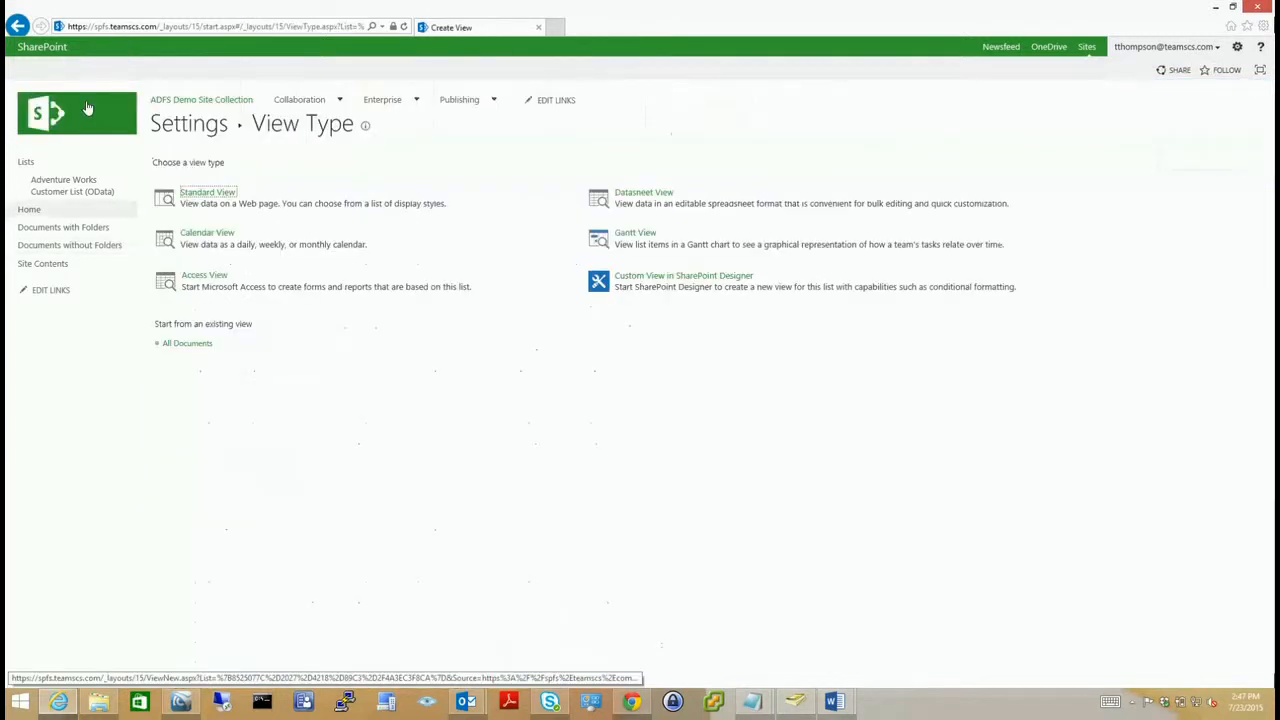
left_click(205, 194)
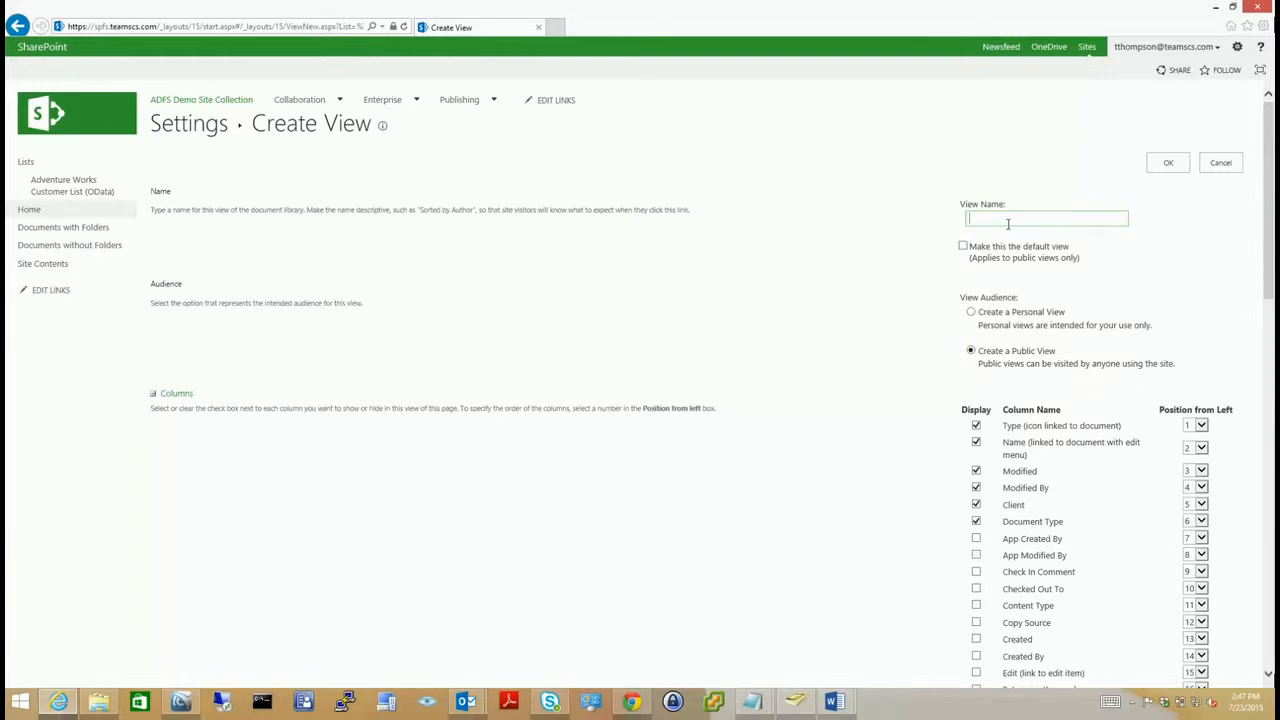
type("Client")
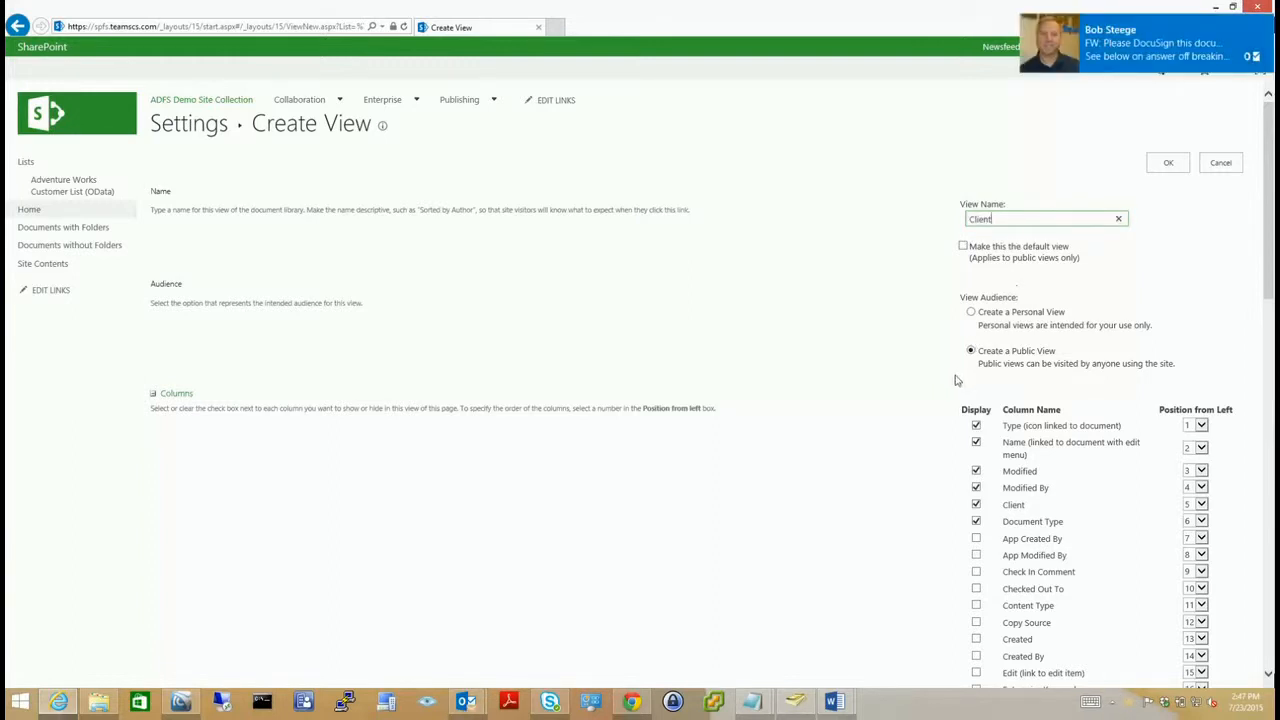
Group the new view first by the Client column and save the view
scroll(898, 412, "down", 5)
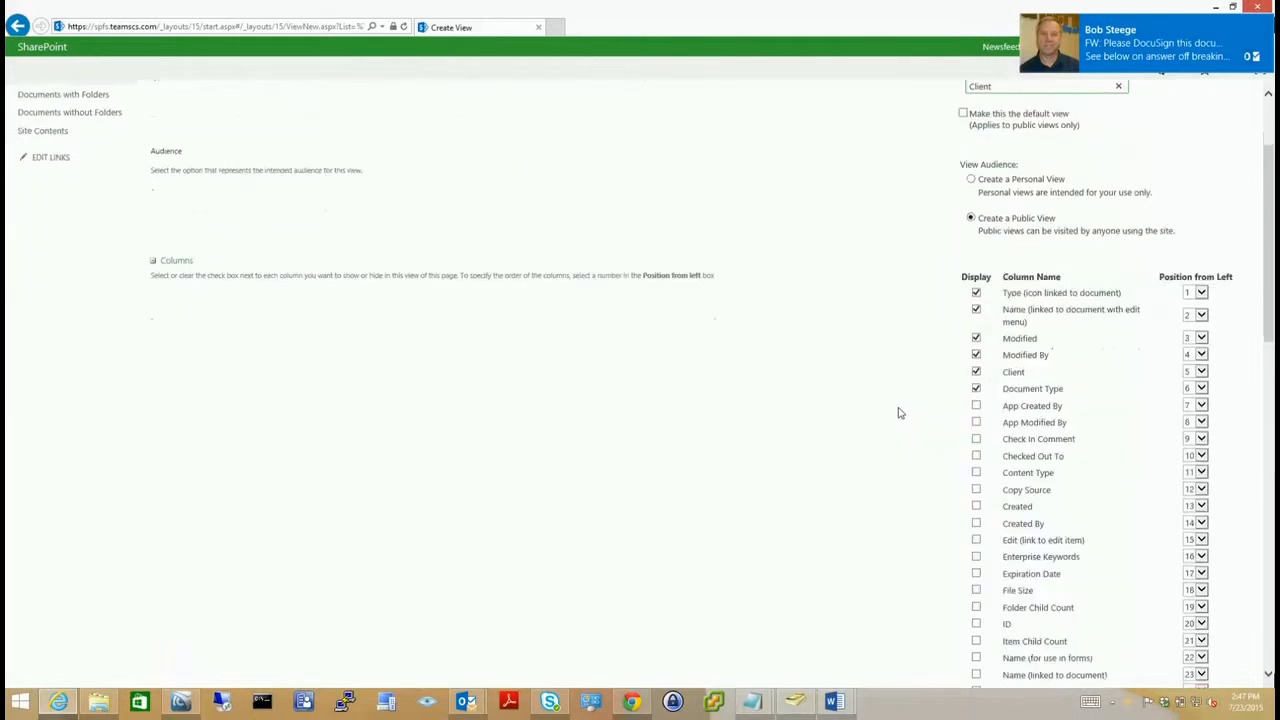
scroll(898, 412, "down", 5)
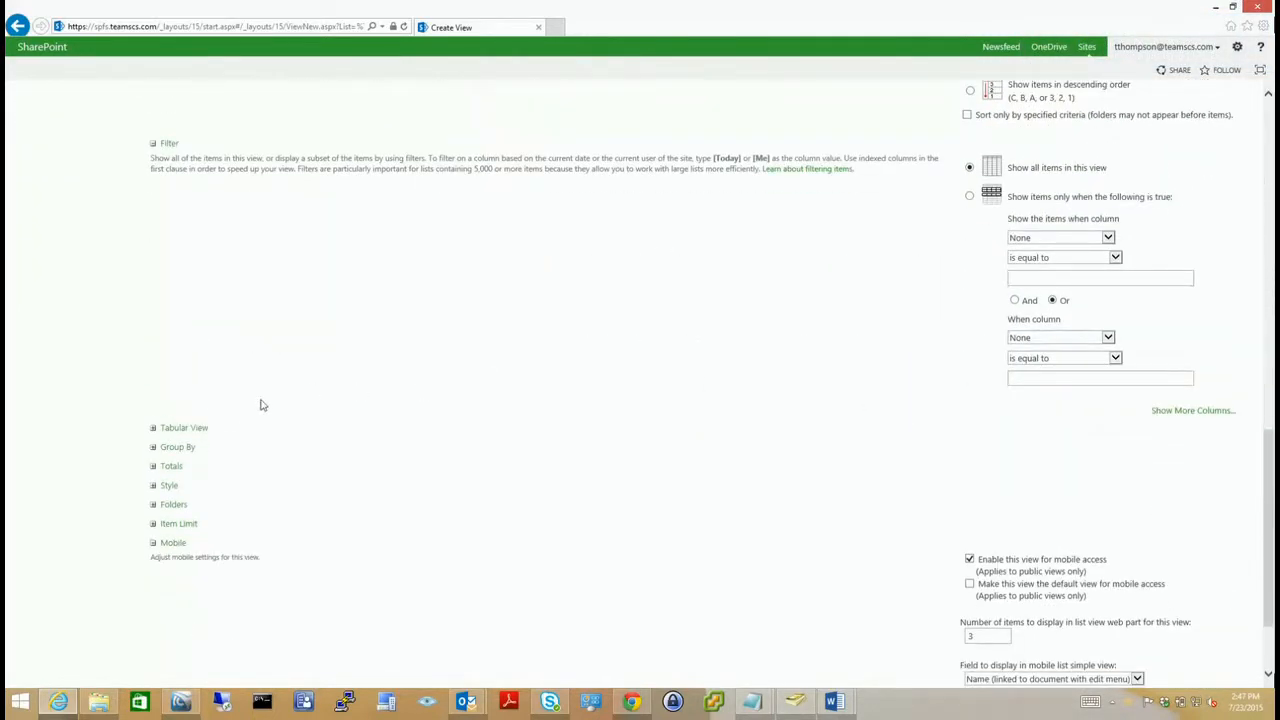
left_click(153, 448)
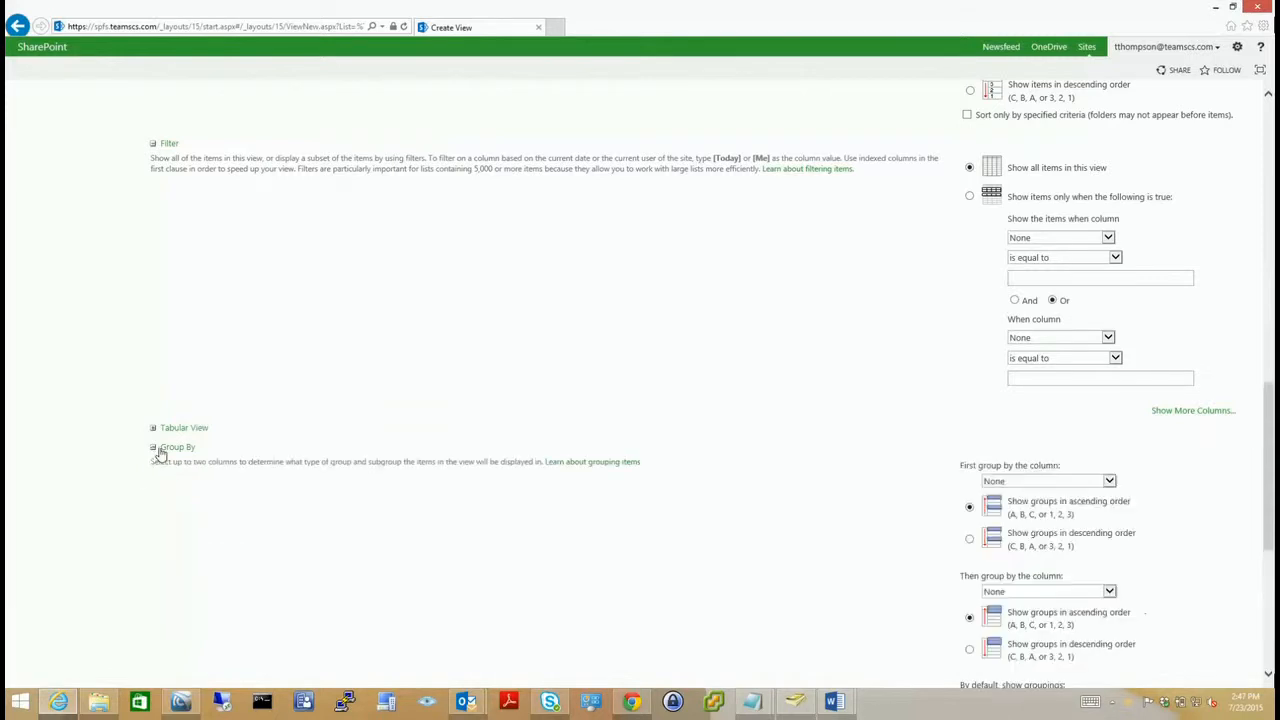
left_click(1109, 482)
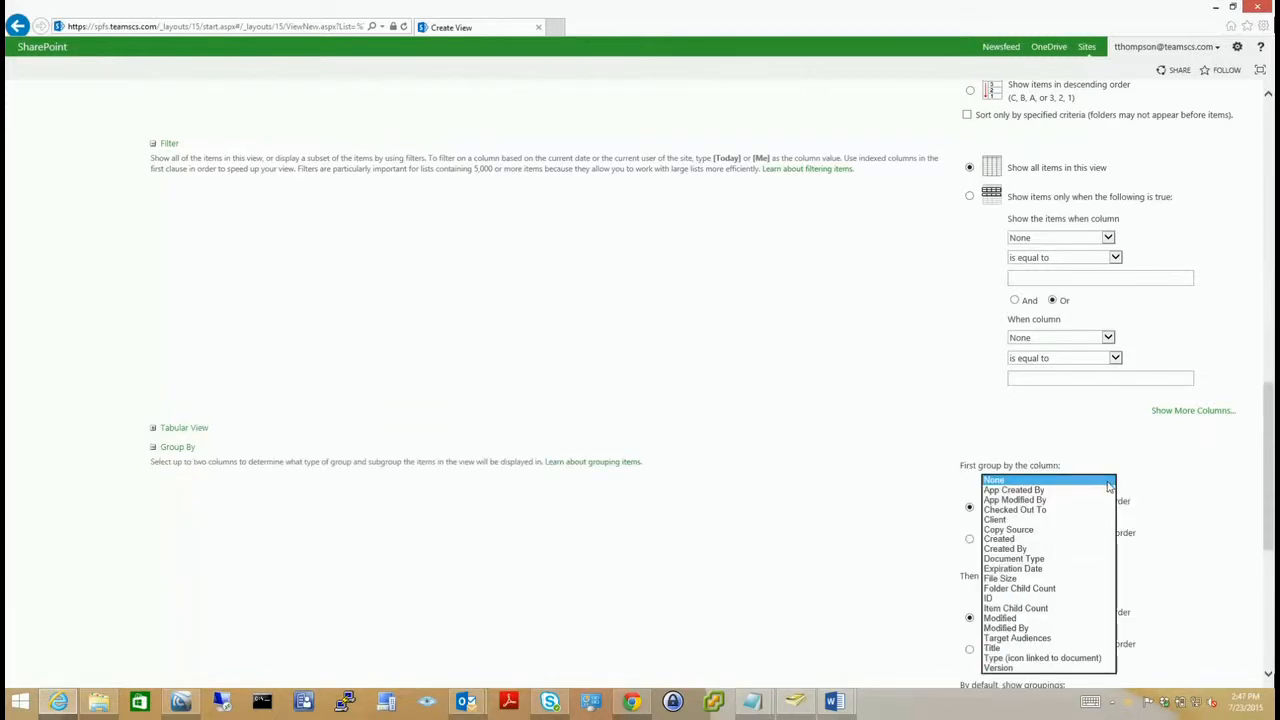
left_click(1015, 520)
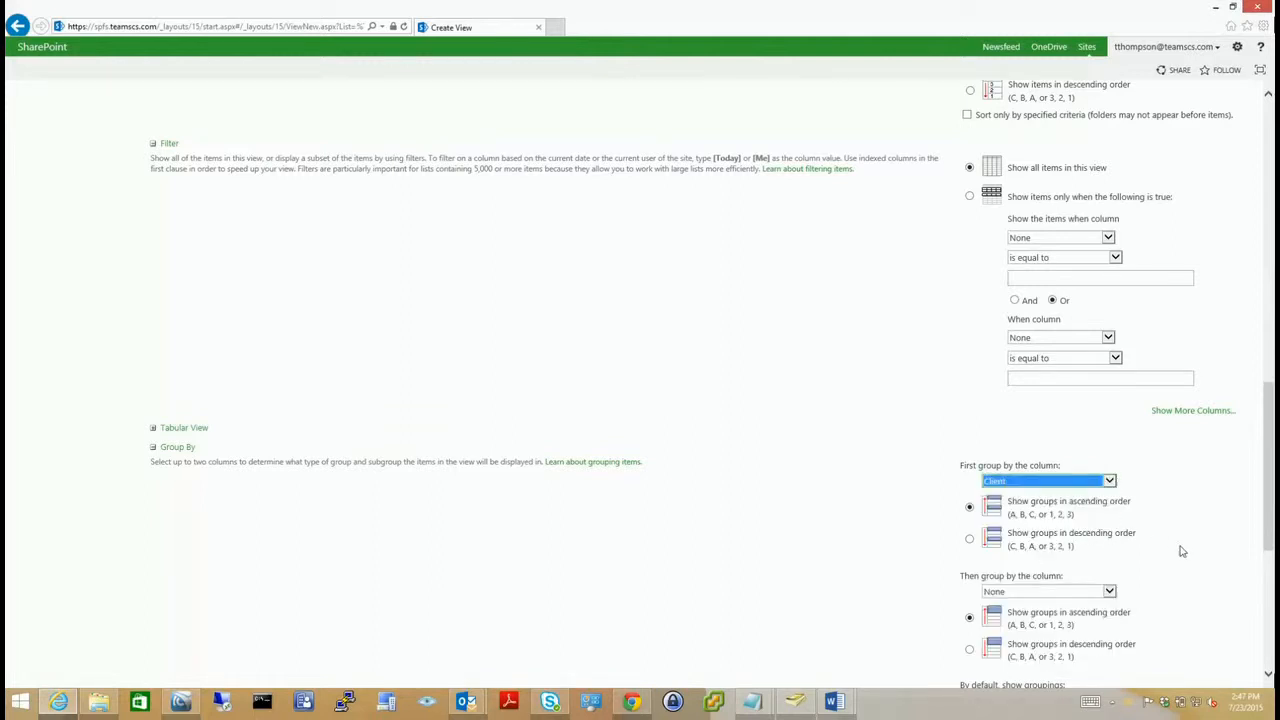
scroll(1181, 551, "down", 4)
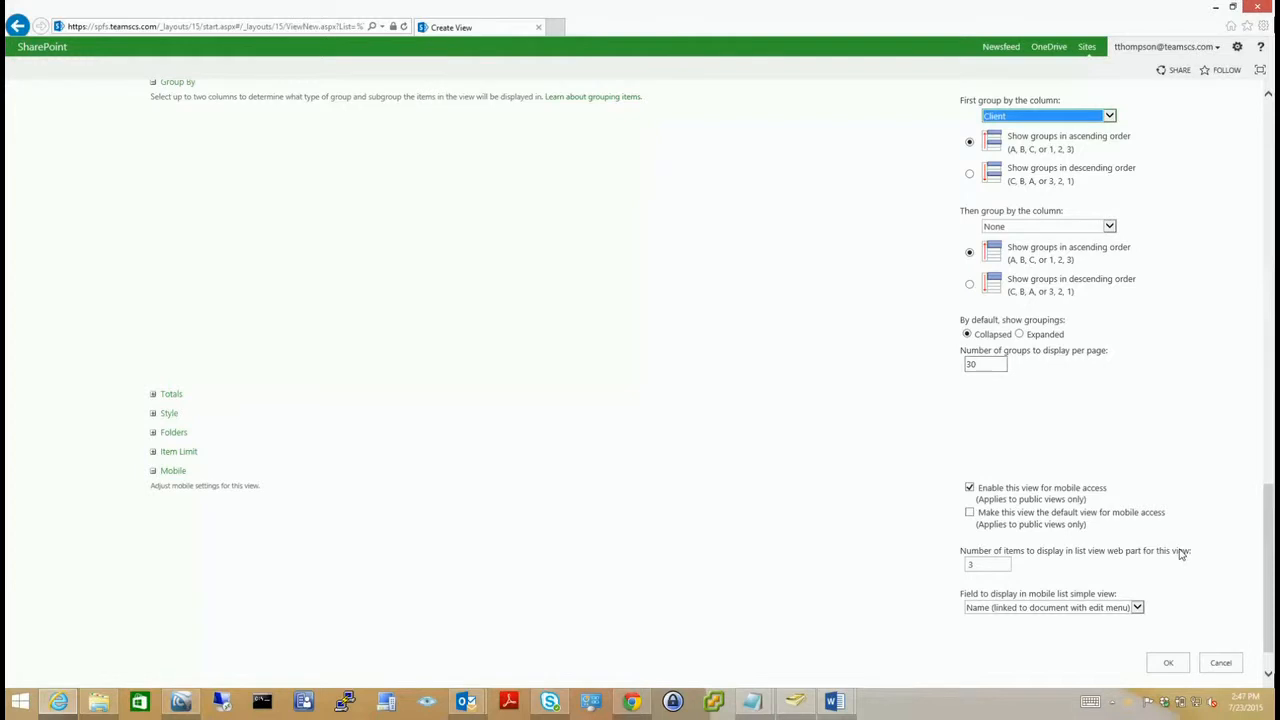
scroll(1181, 551, "down", 1)
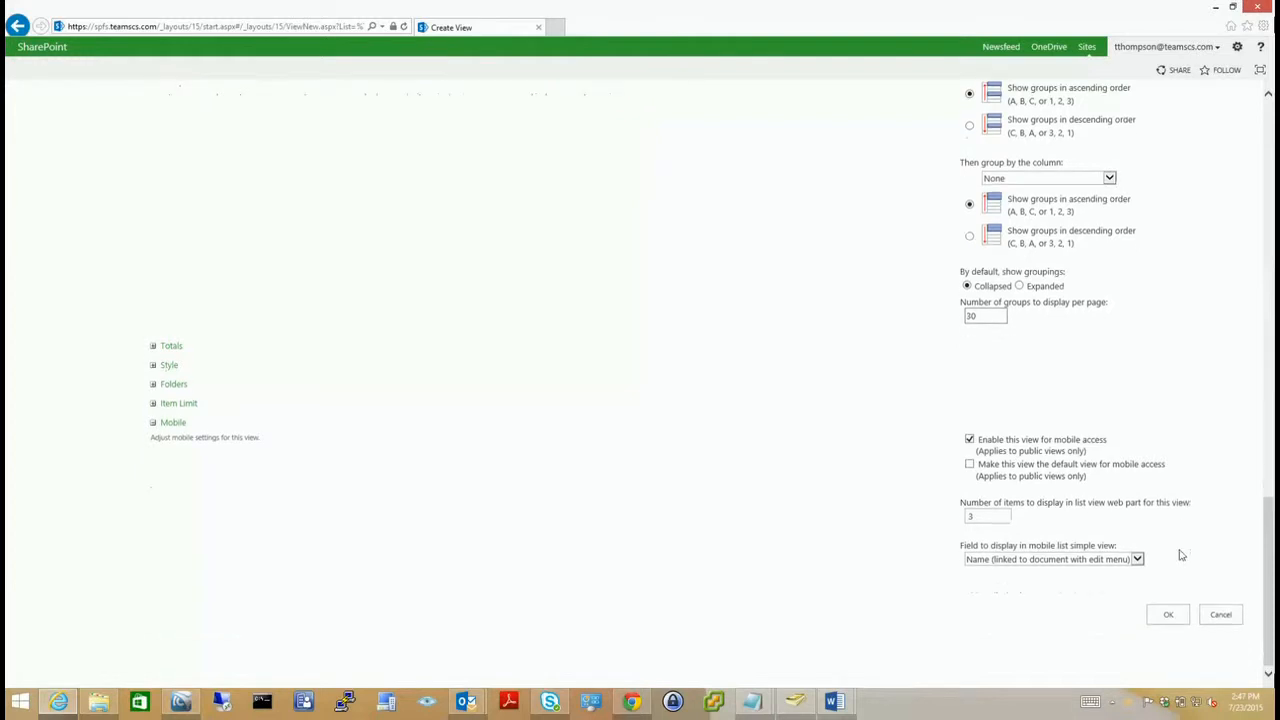
left_click(1176, 621)
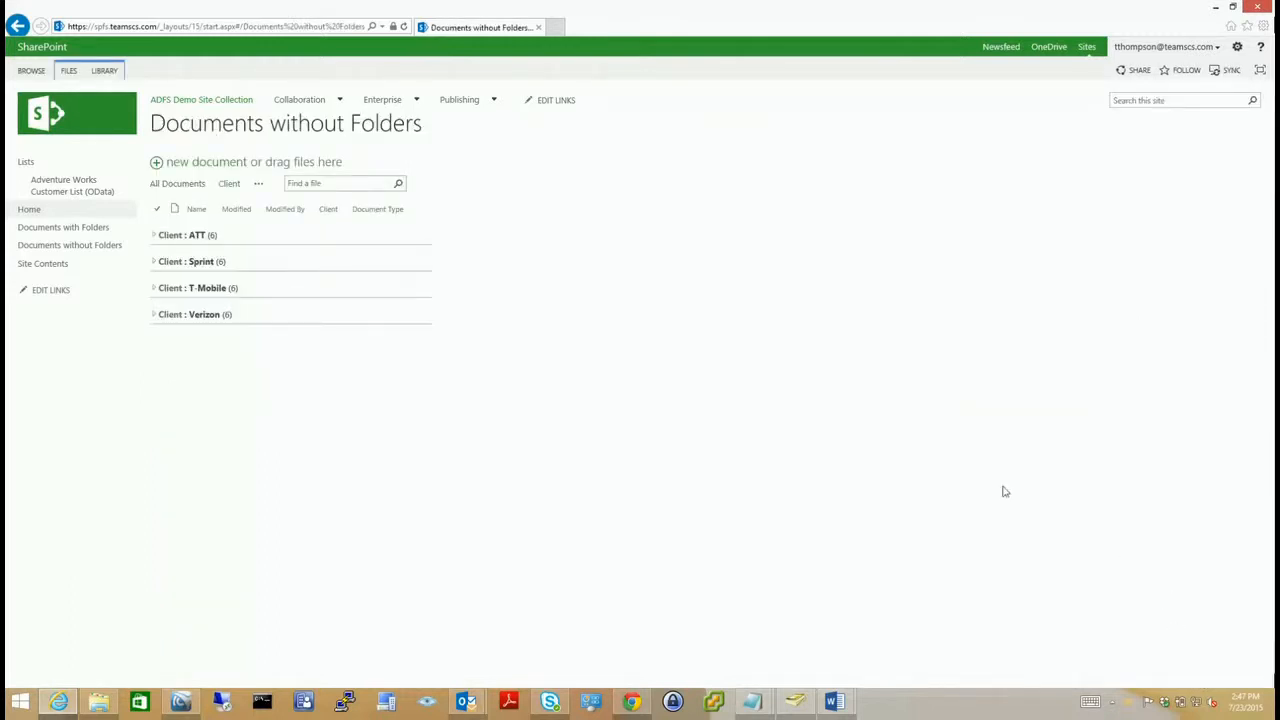
Expand the ATT, Sprint, T-Mobile and Verizon client groups and look through their documents
left_click(153, 237)
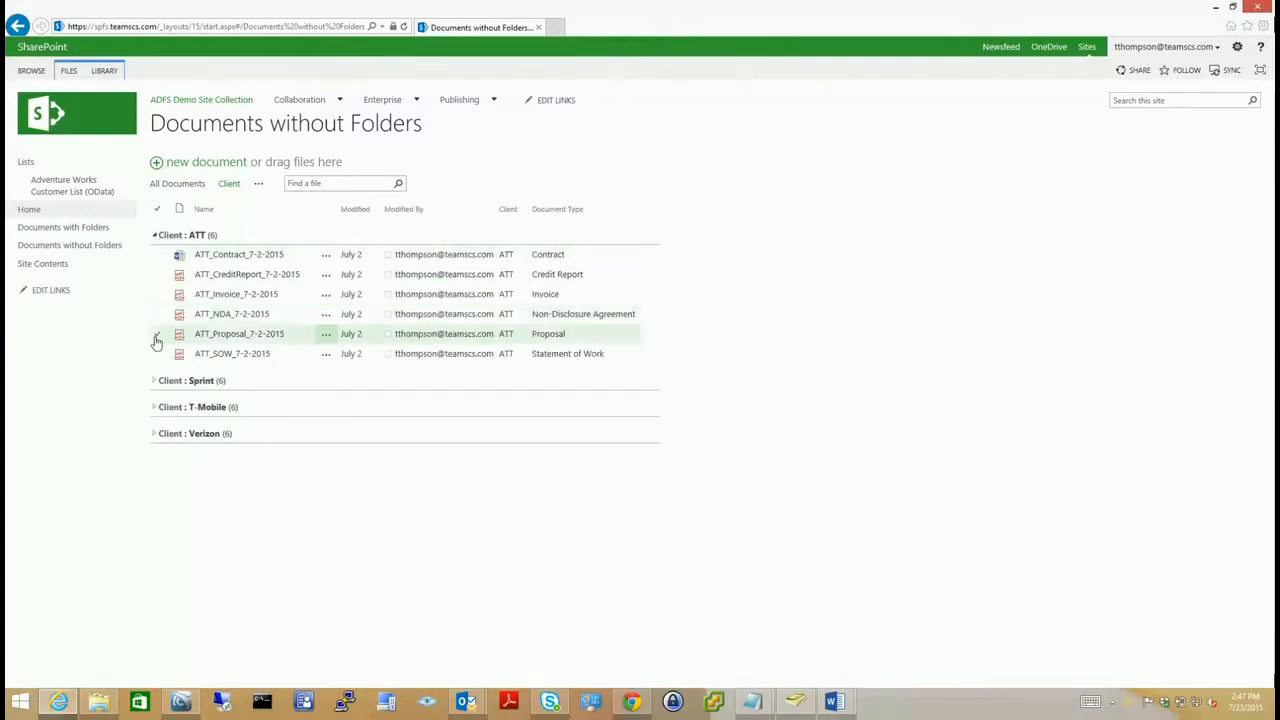
left_click(155, 382)
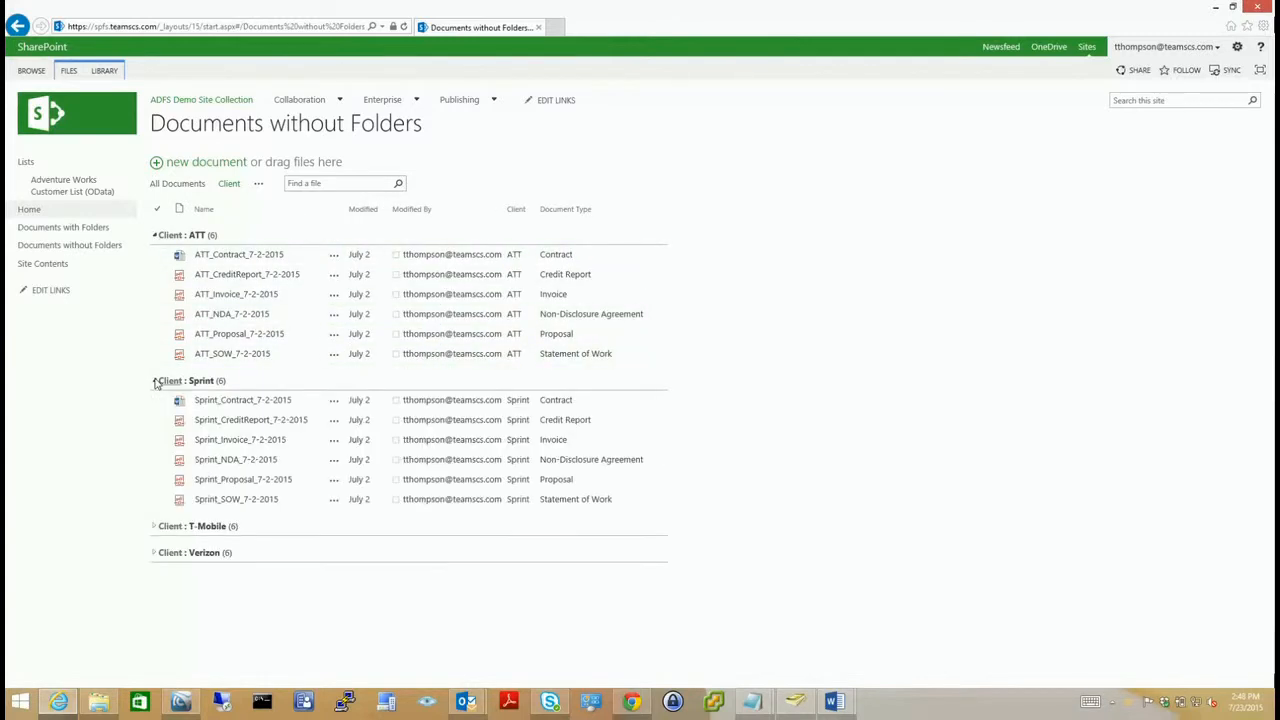
left_click(154, 527)
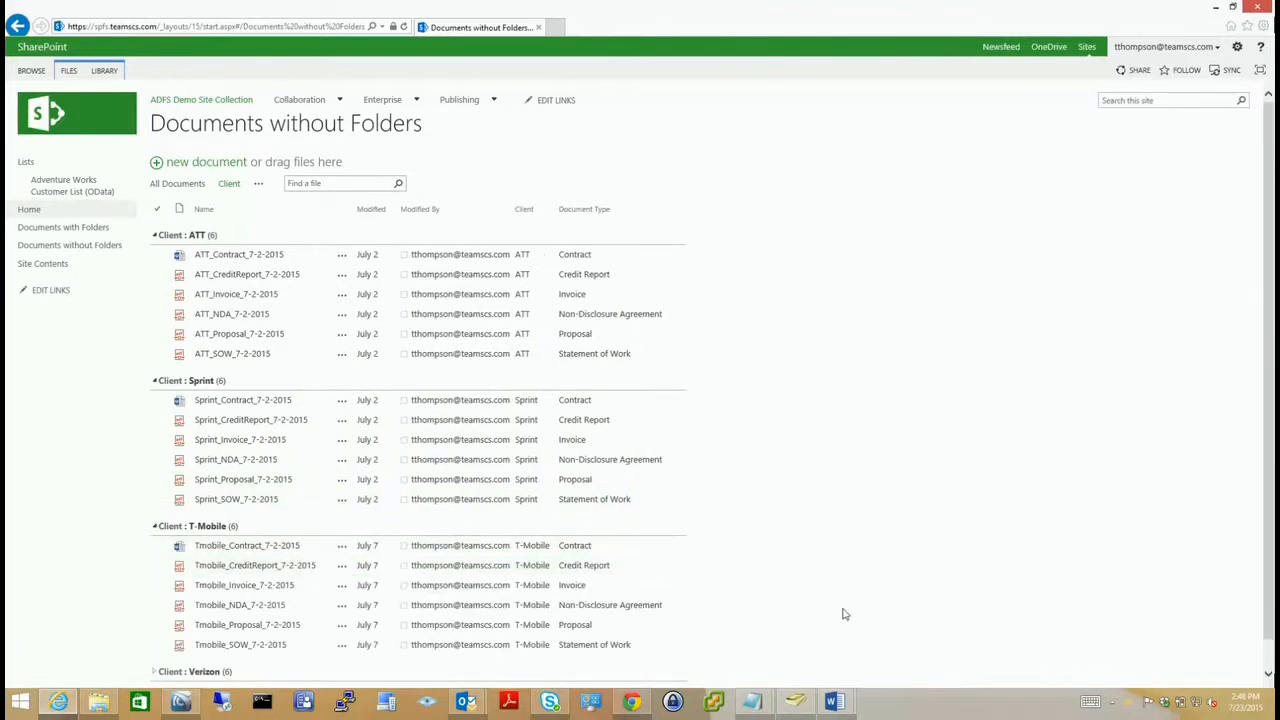
scroll(845, 608, "down", 1)
left_click(154, 642)
scroll(153, 647, "down", 3)
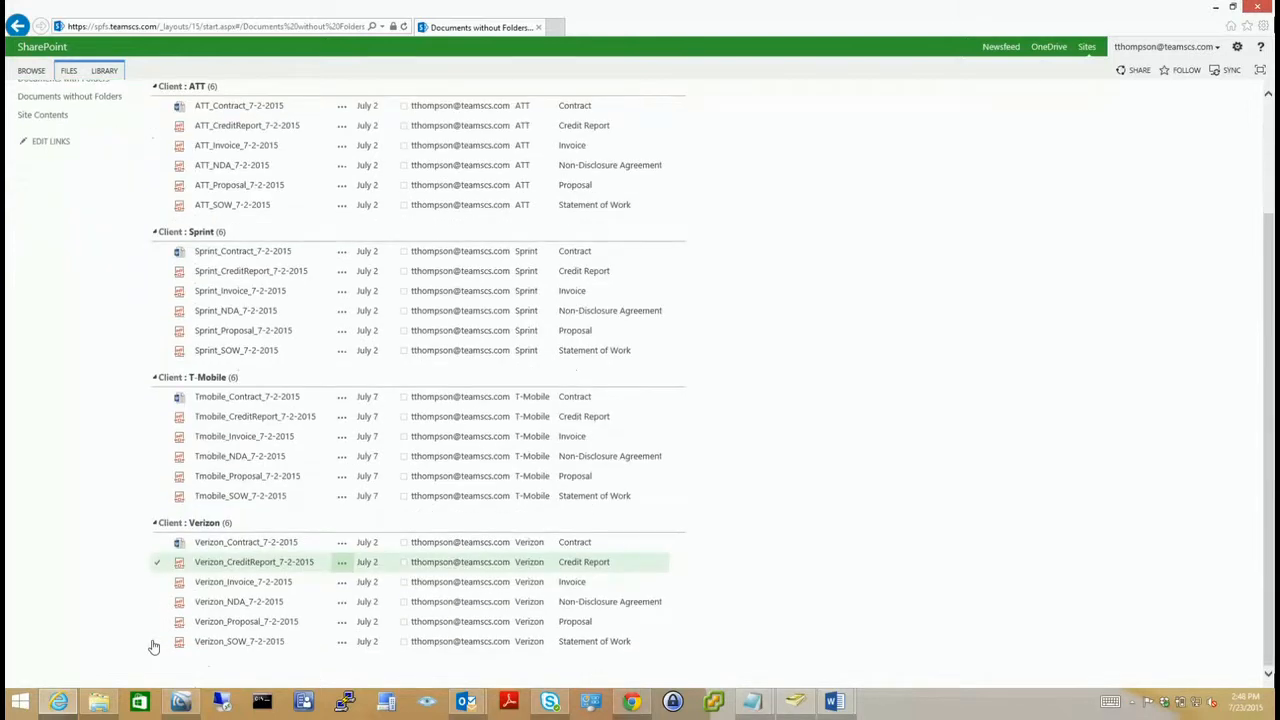
scroll(153, 647, "up", 4)
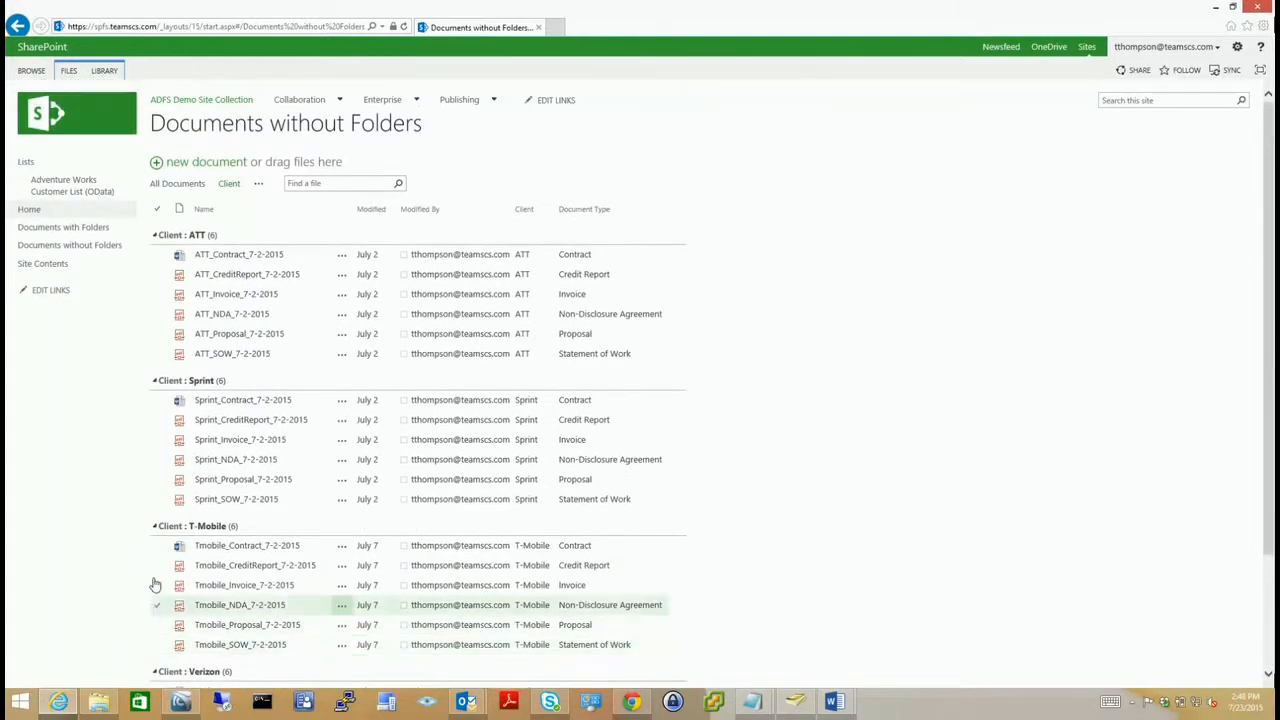
Start a new standard view for the Documents without Folders library and name it DocType
left_click(111, 72)
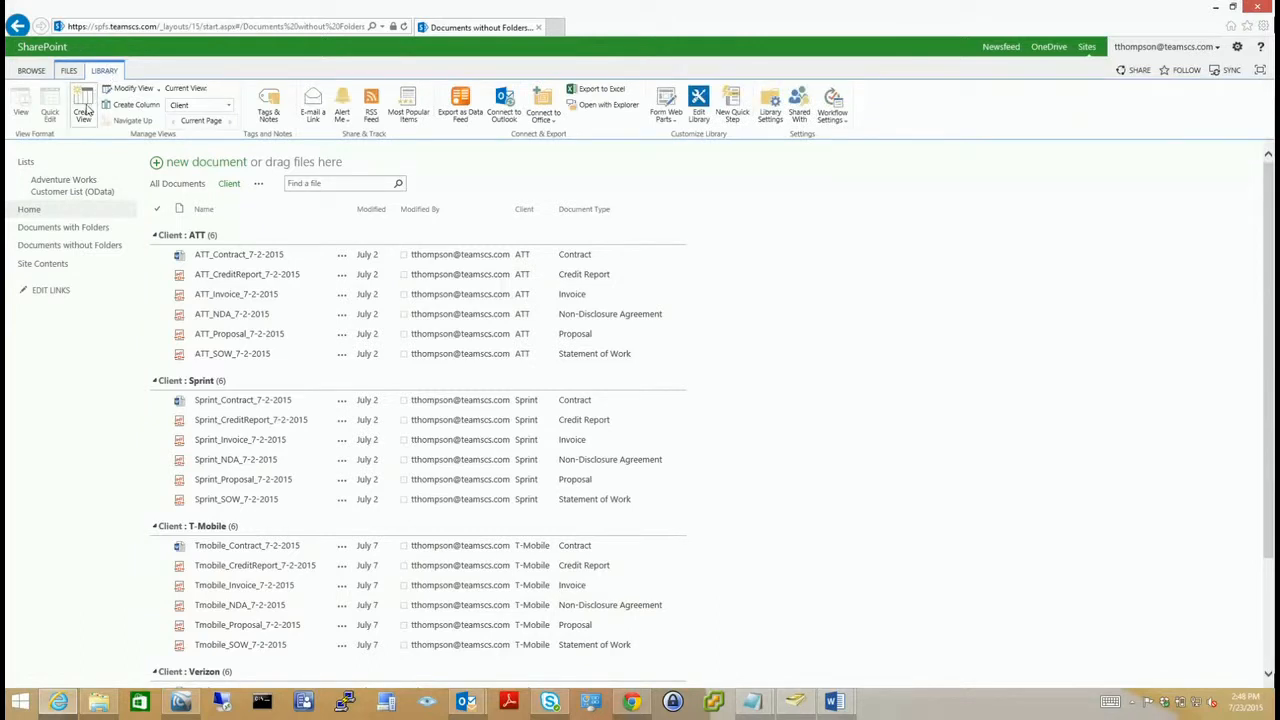
left_click(86, 110)
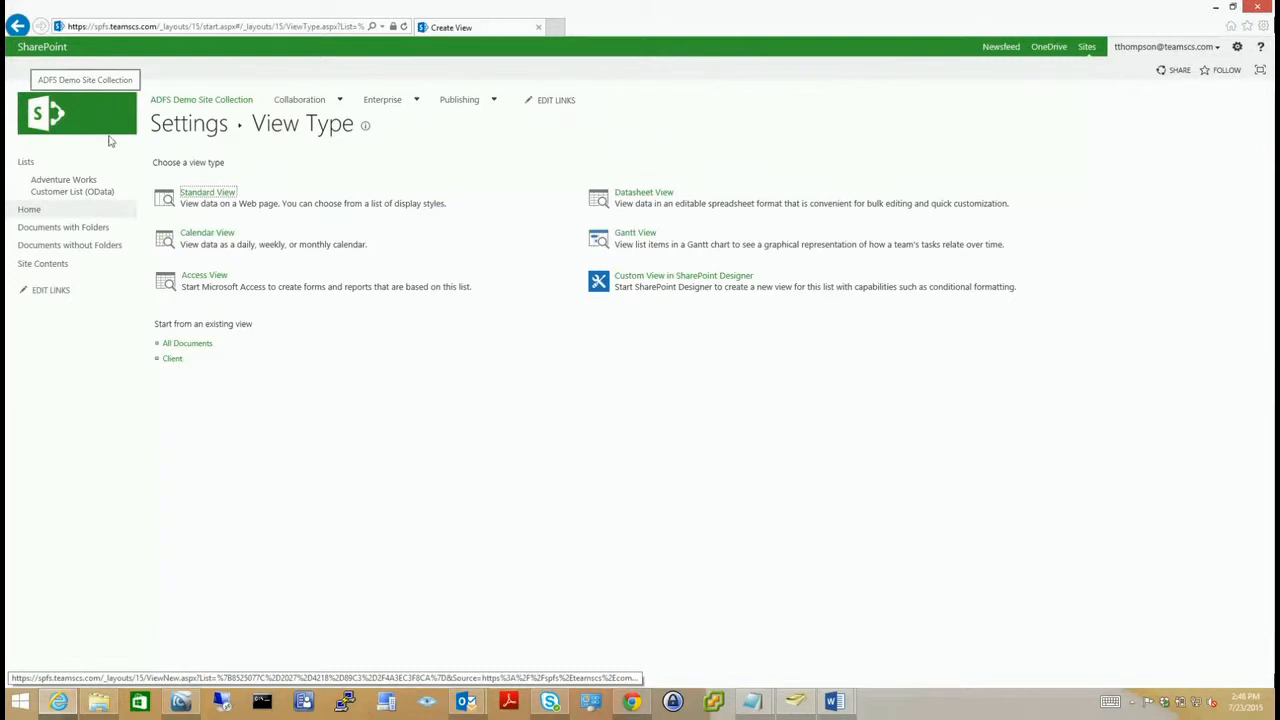
left_click(207, 194)
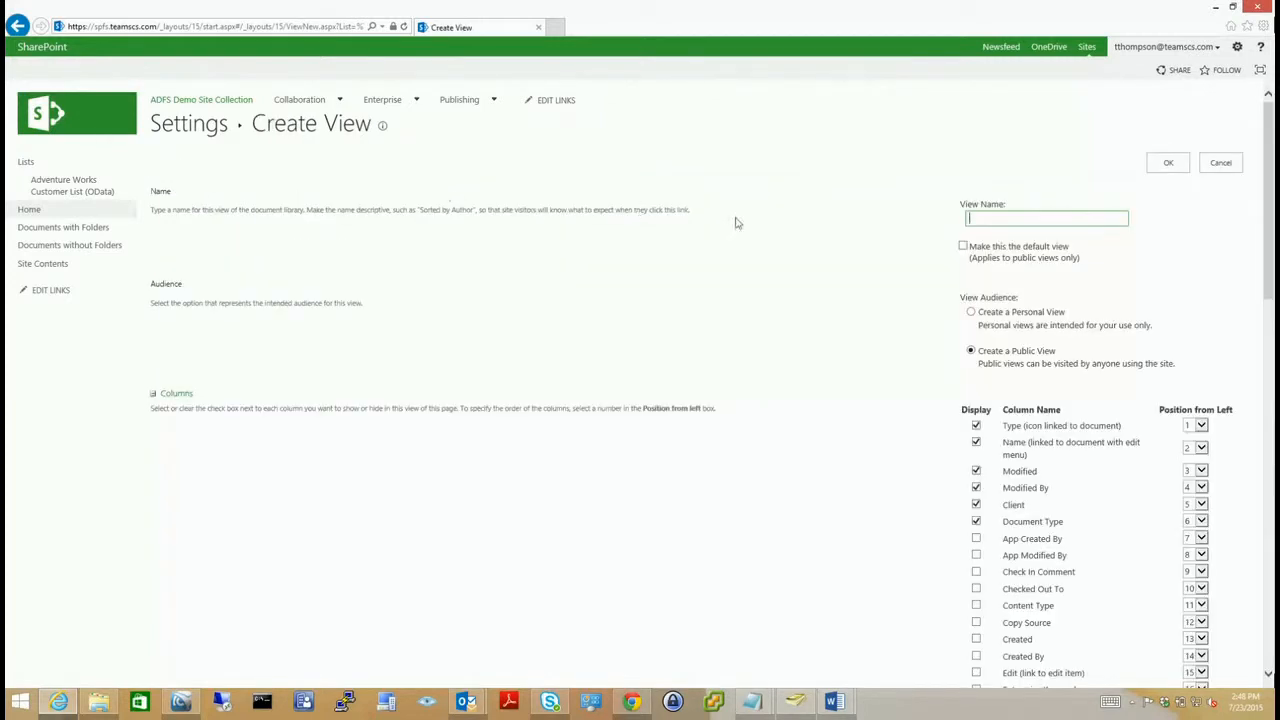
left_click(968, 219)
type("DocType")
Group the DocType view first by the Document Type column and save the view
scroll(913, 524, "down", 15)
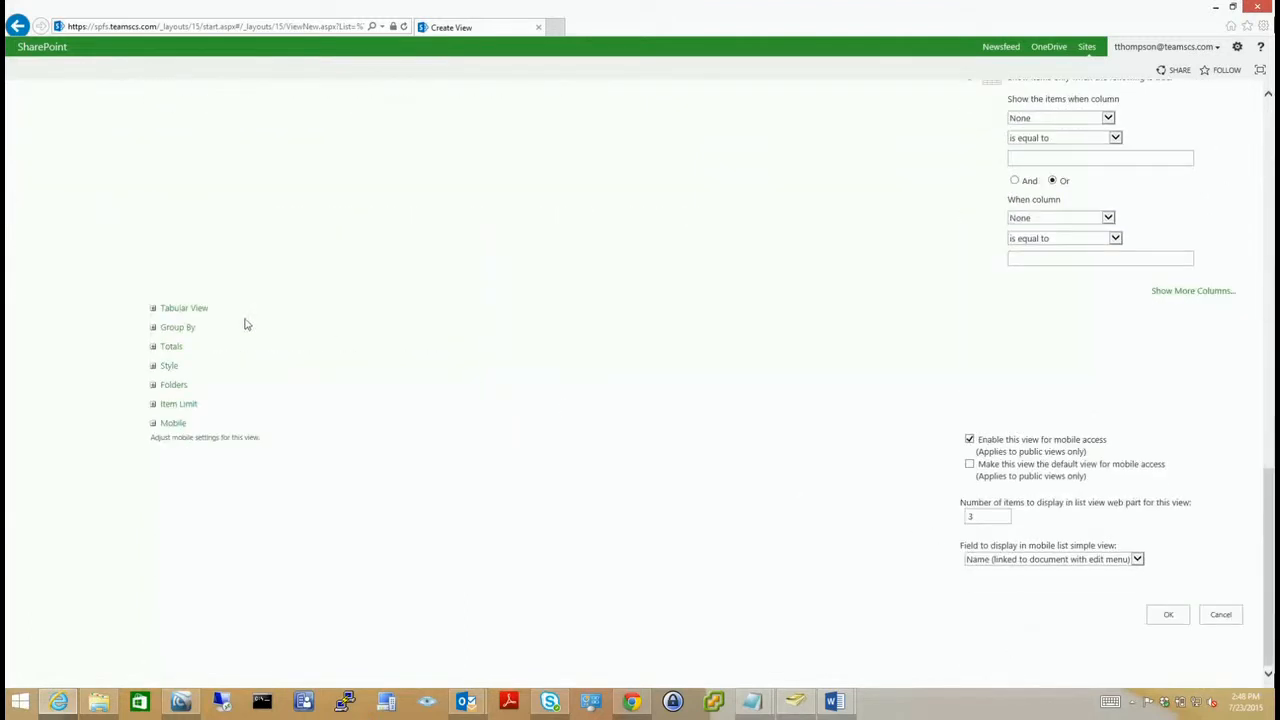
left_click(153, 327)
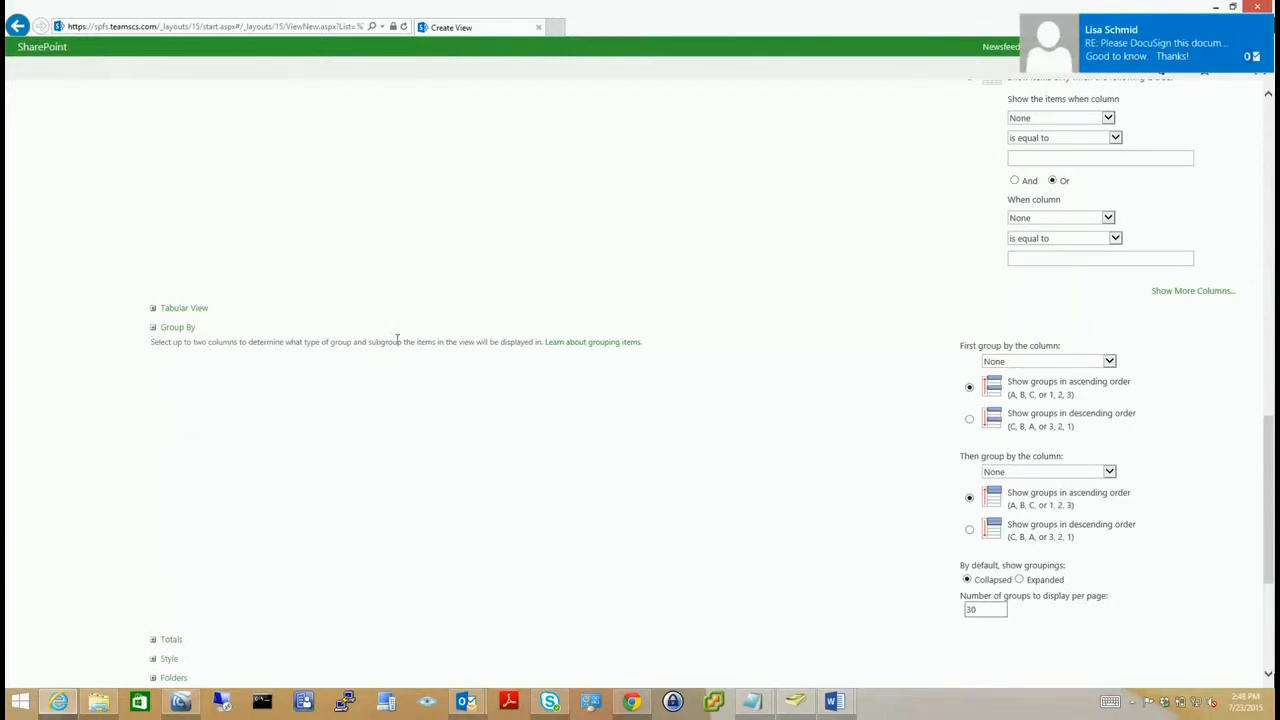
left_click(1109, 362)
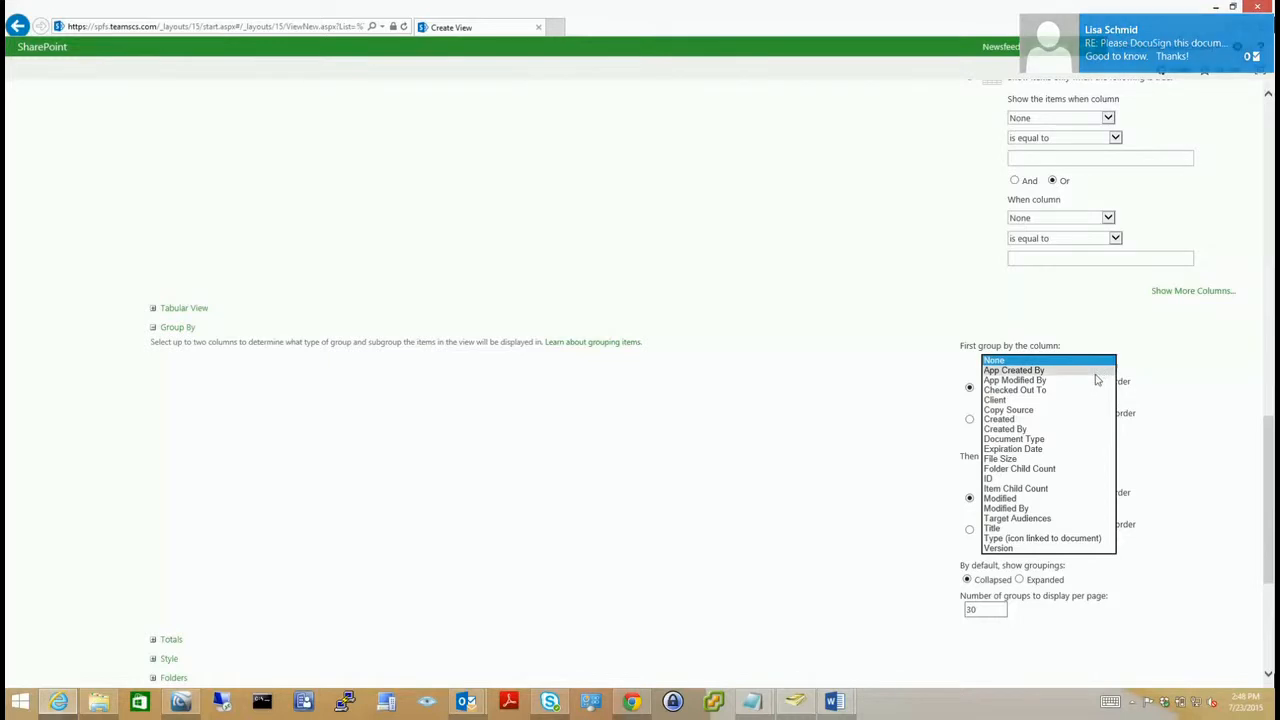
left_click(1035, 445)
scroll(1183, 445, "down", 3)
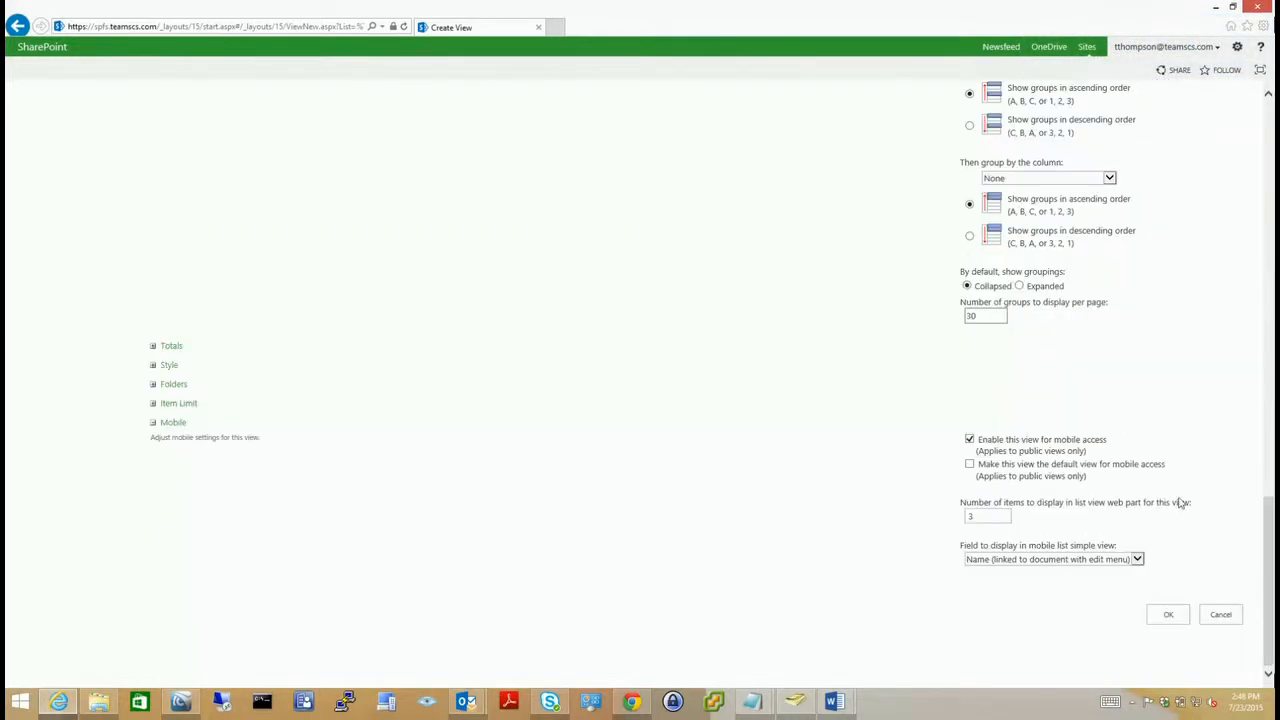
left_click(1170, 616)
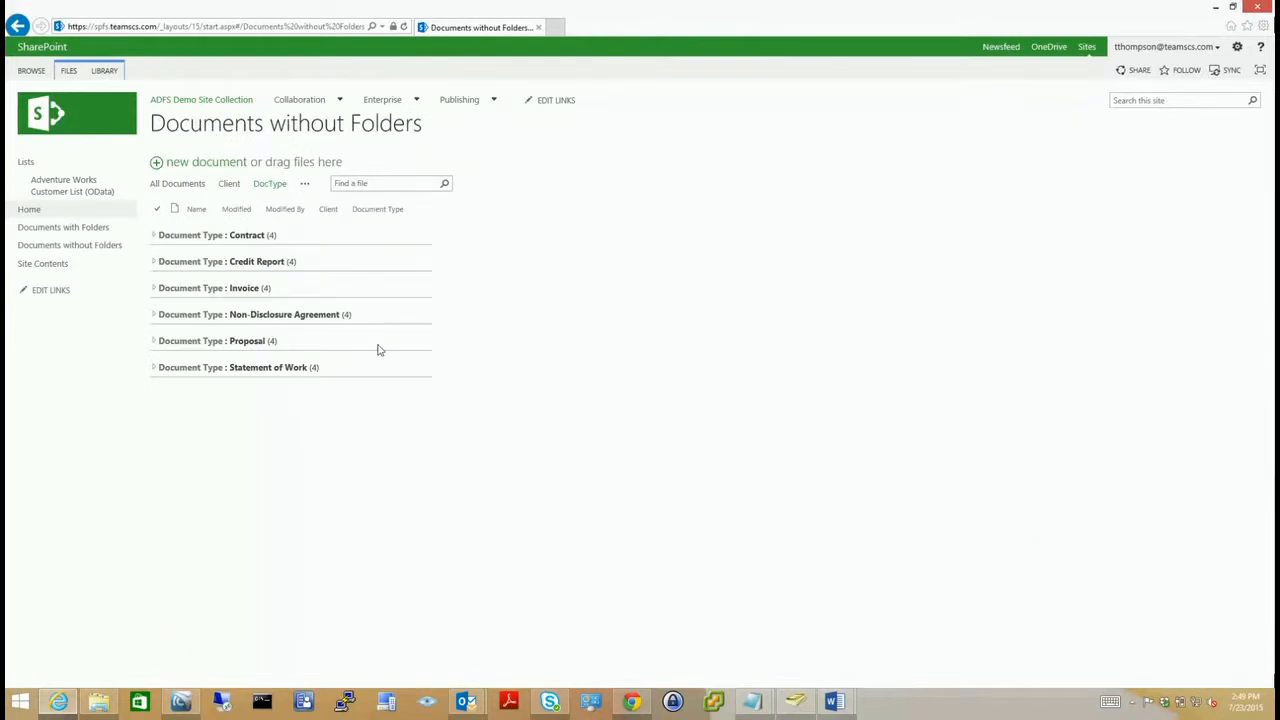
Expand the Contract, Credit Report, Invoice, Non-Disclosure Agreement, Proposal and Statement of Work groups and look through their documents
left_click(156, 239)
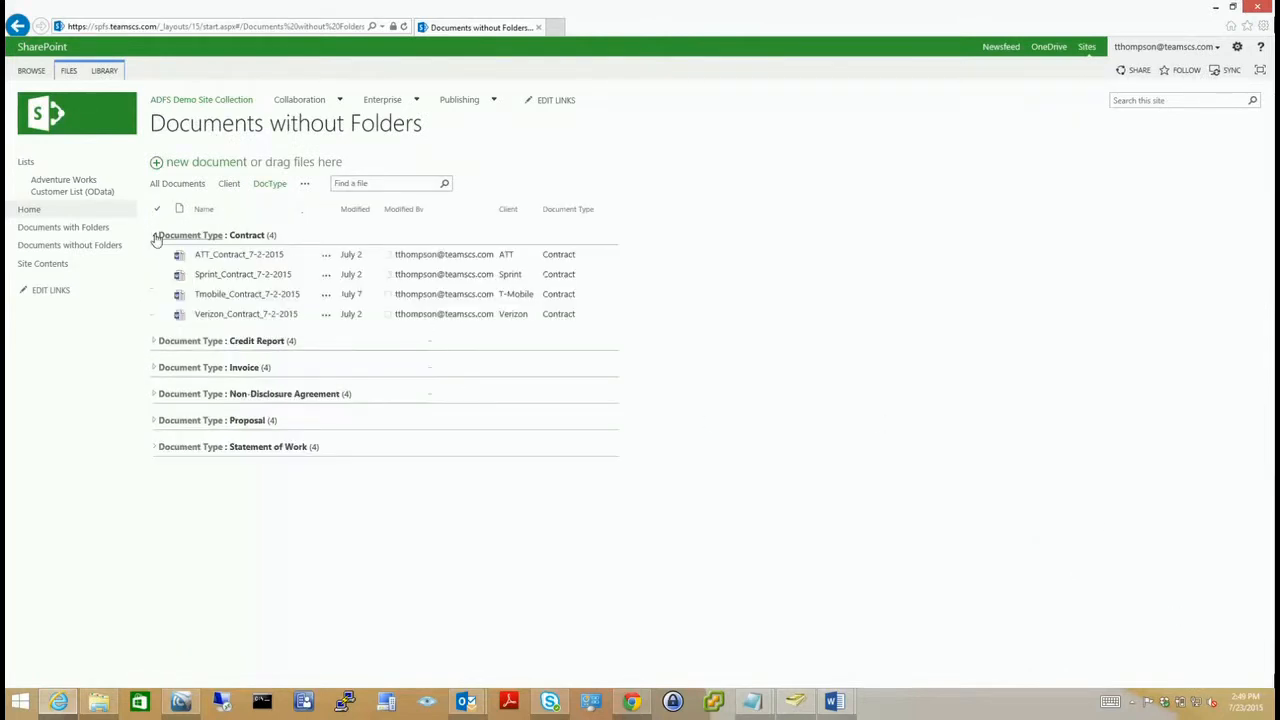
left_click(154, 342)
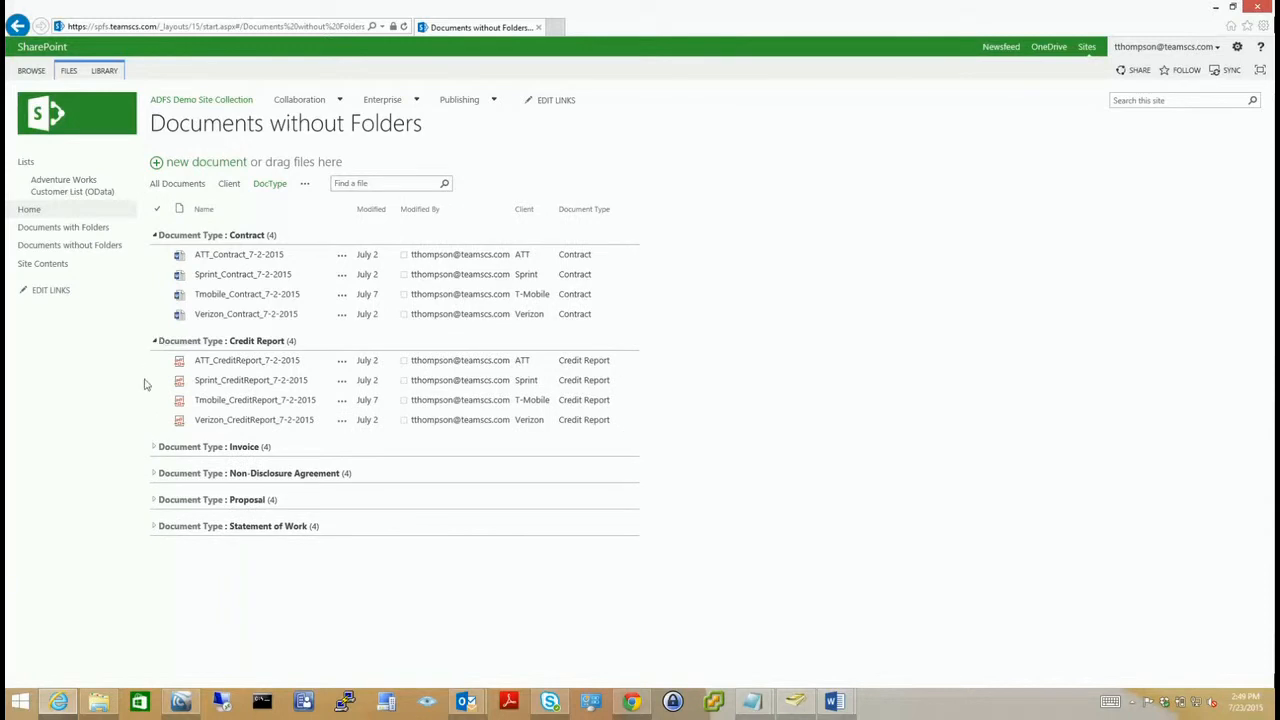
left_click(153, 449)
left_click(155, 553)
scroll(277, 520, "down", 1)
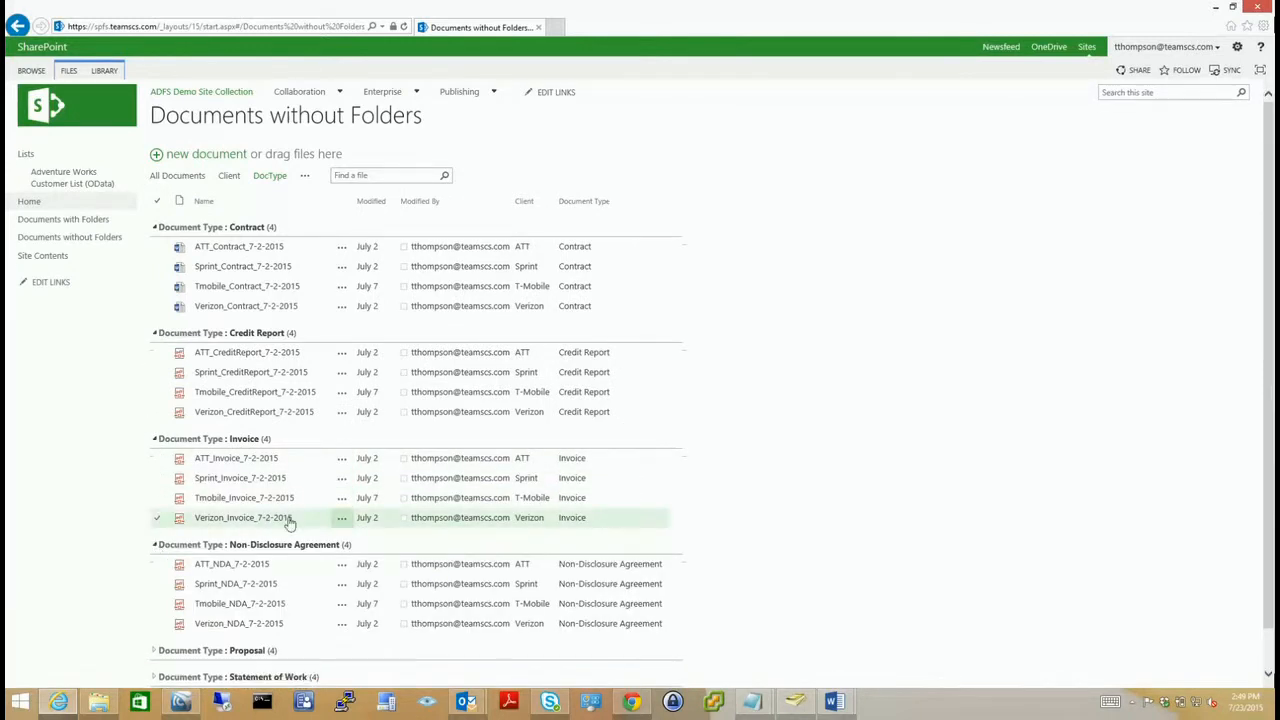
left_click(152, 616)
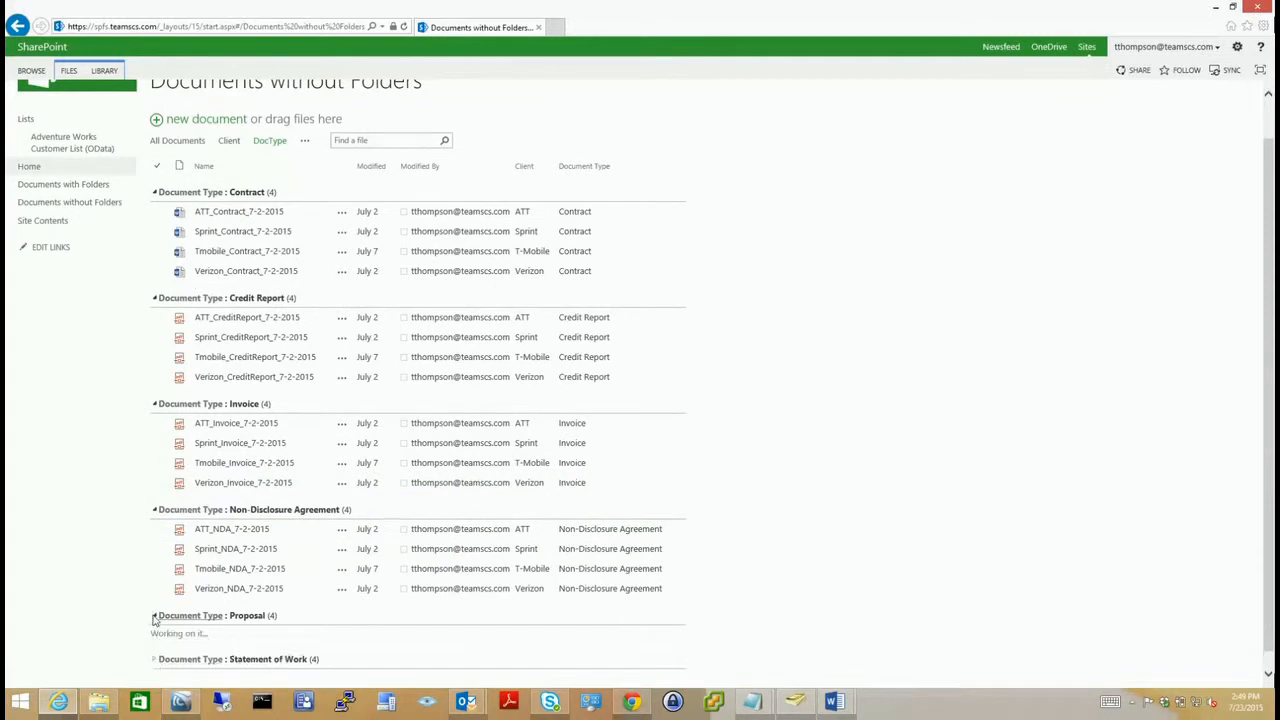
scroll(156, 622, "down", 1)
left_click(153, 645)
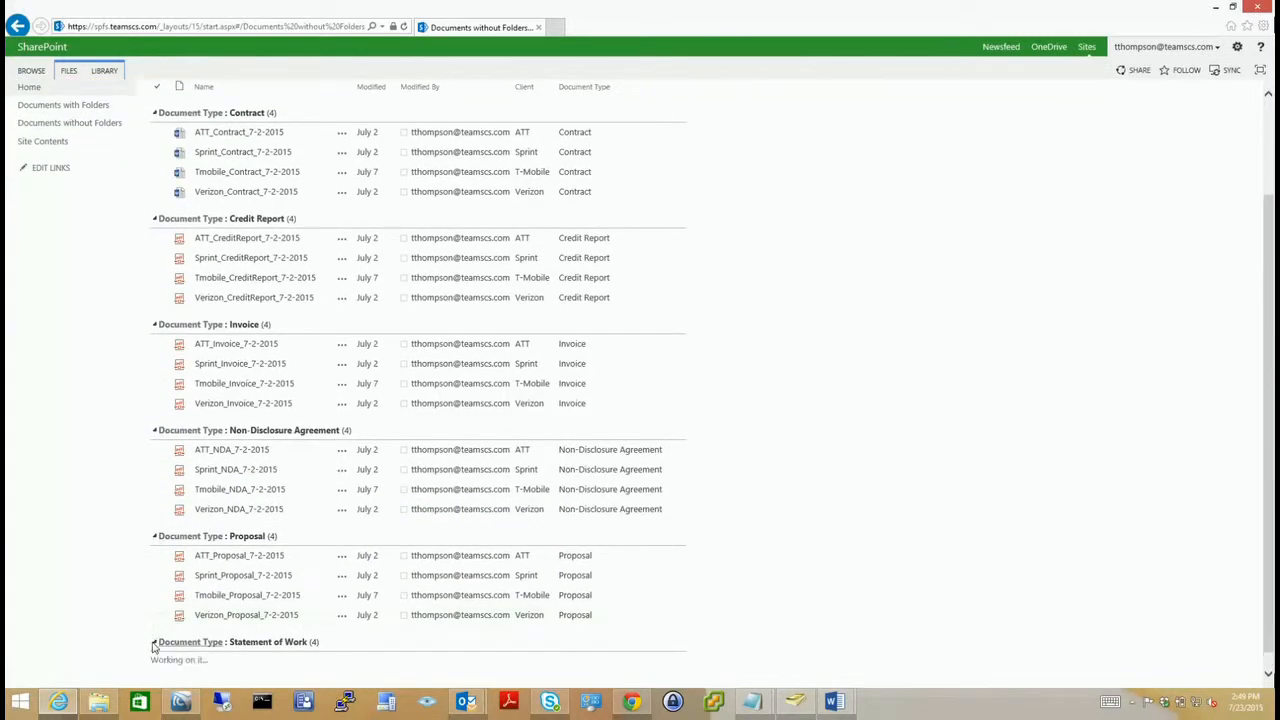
scroll(154, 650, "down", 1)
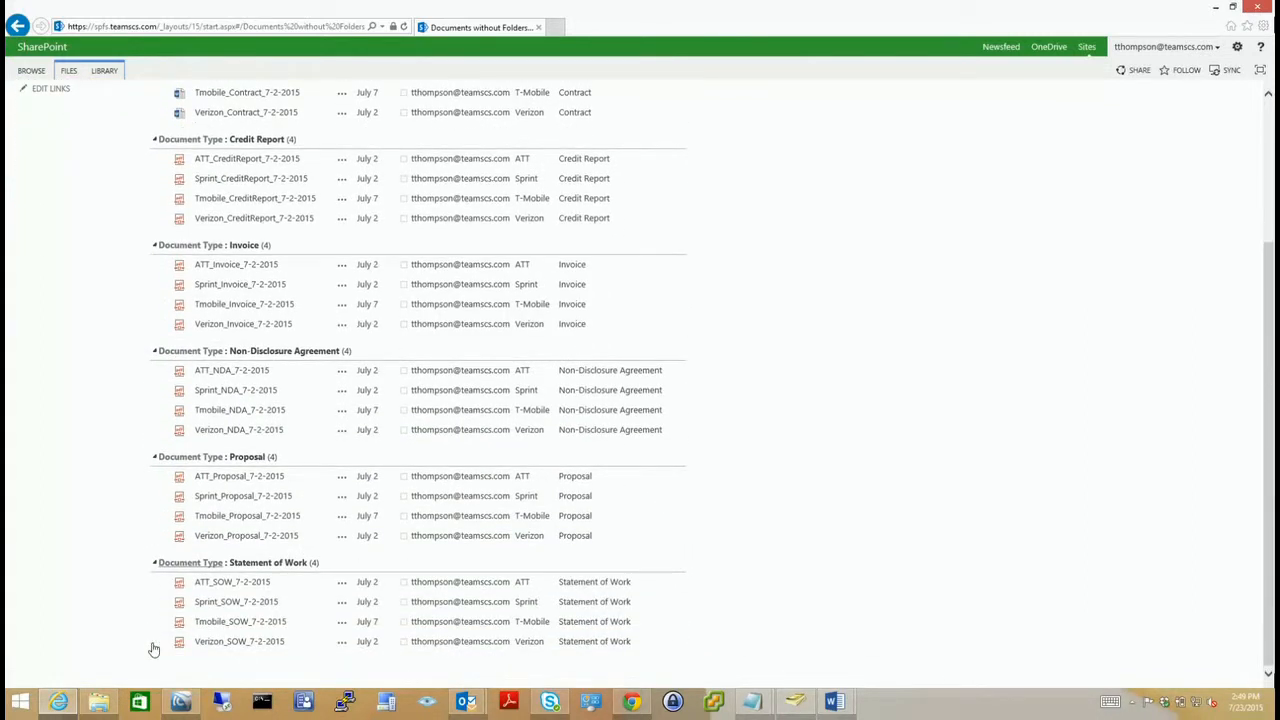
scroll(153, 650, "up", 3)
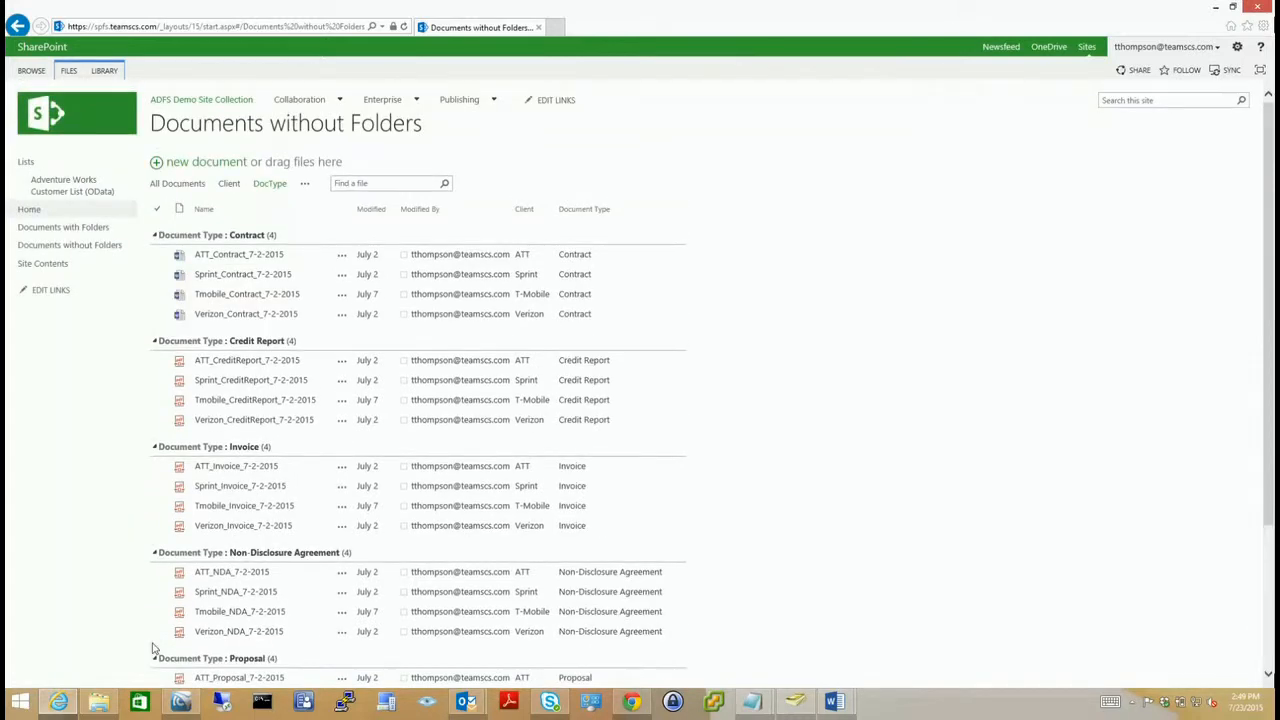
scroll(153, 650, "down", 3)
scroll(153, 650, "up", 3)
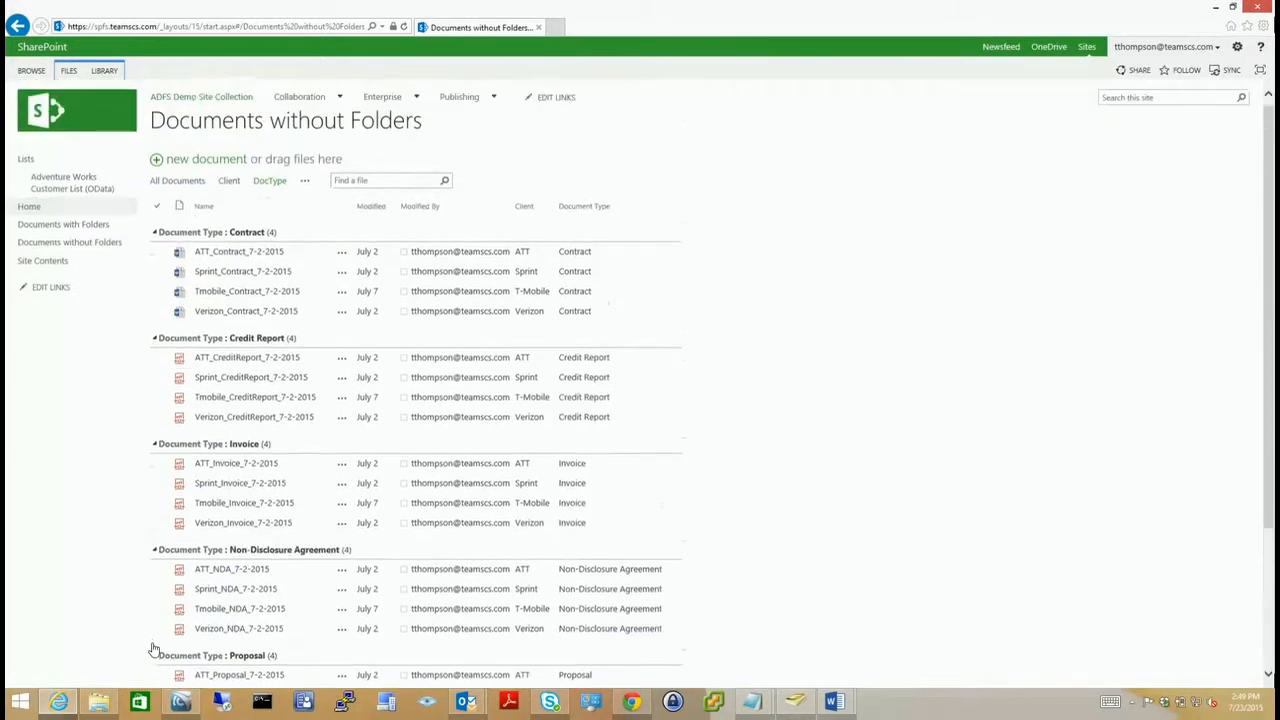
Show the Client and Document Type columns in the All Documents view of the Documents with Folders library
left_click(87, 231)
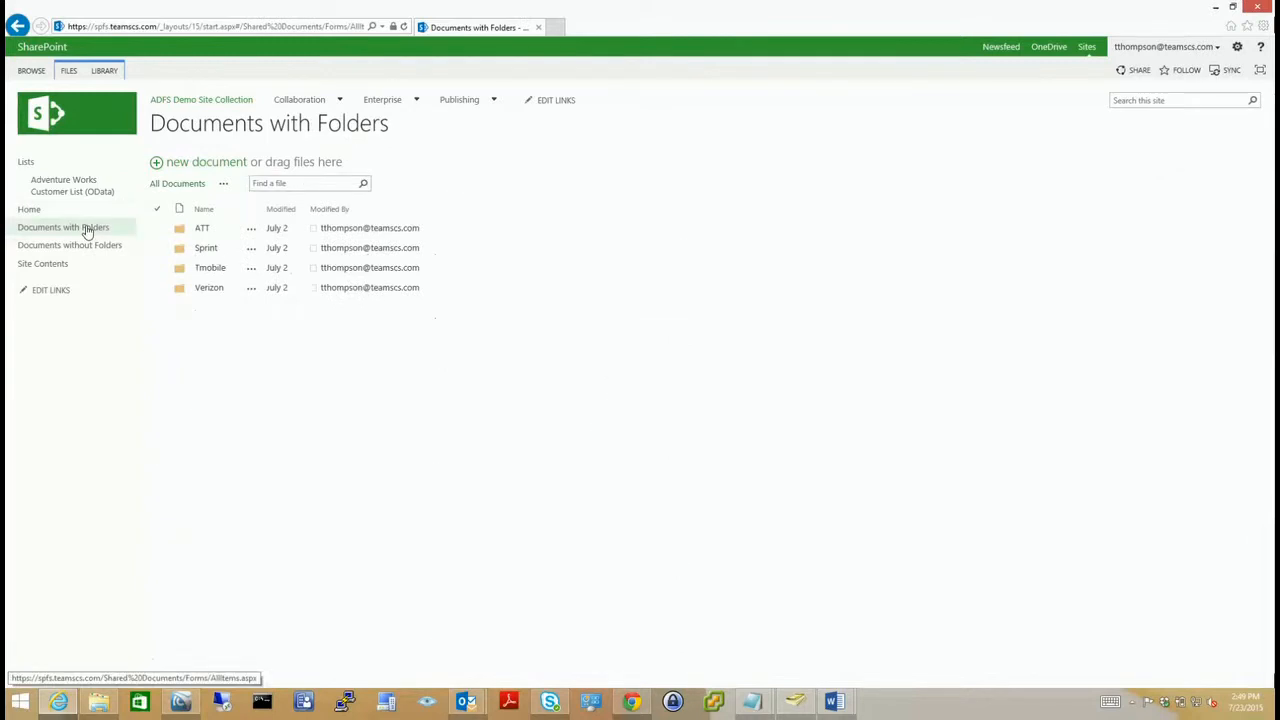
left_click(104, 70)
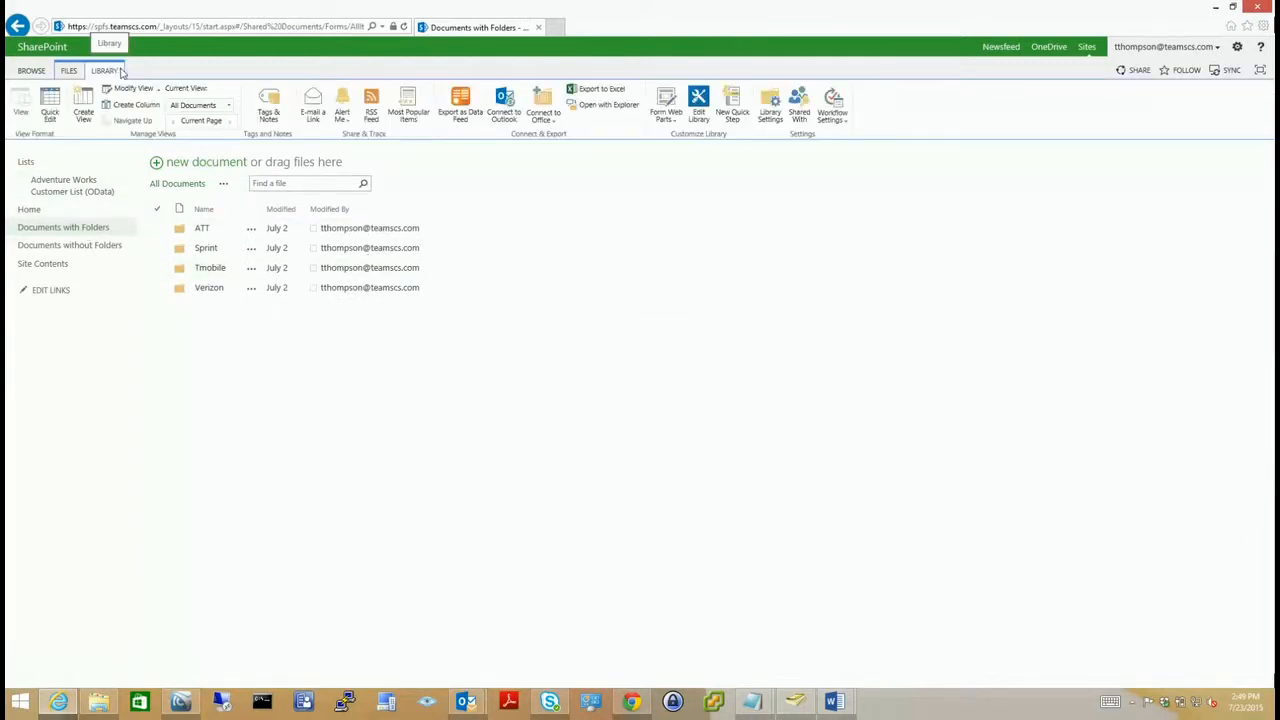
left_click(122, 90)
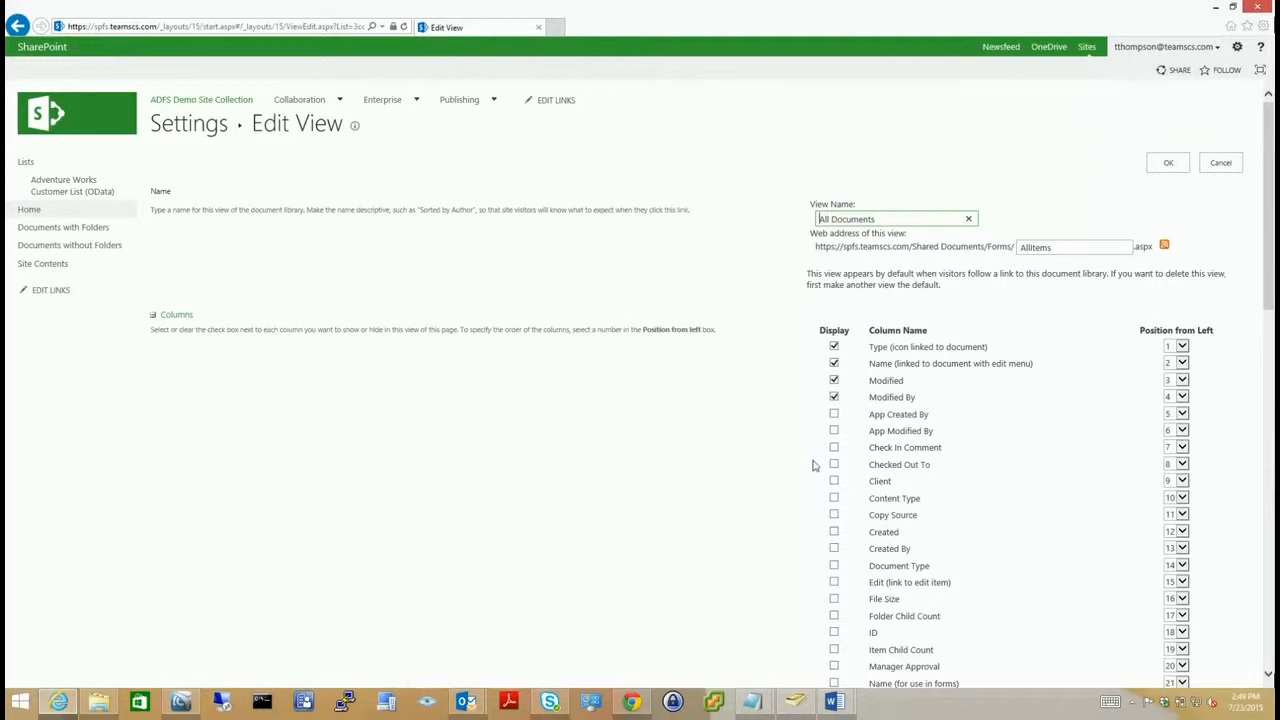
left_click(834, 482)
scroll(814, 568, "down", 15)
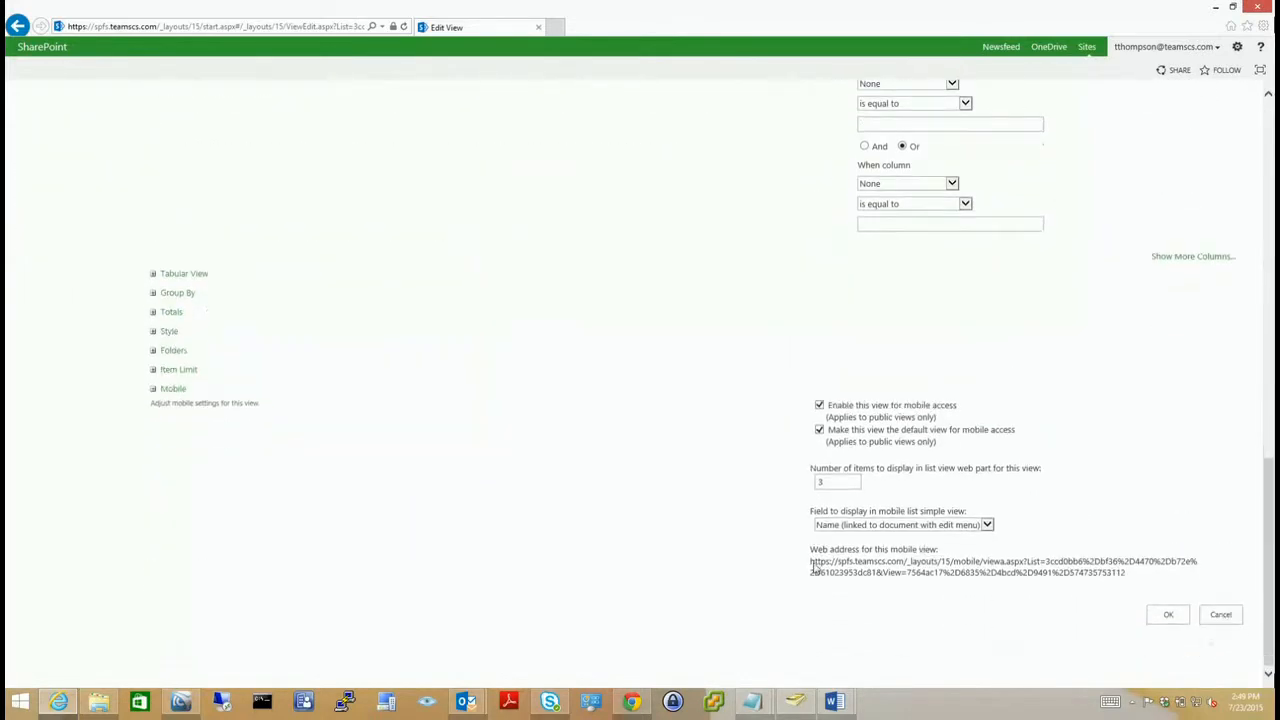
left_click(1168, 615)
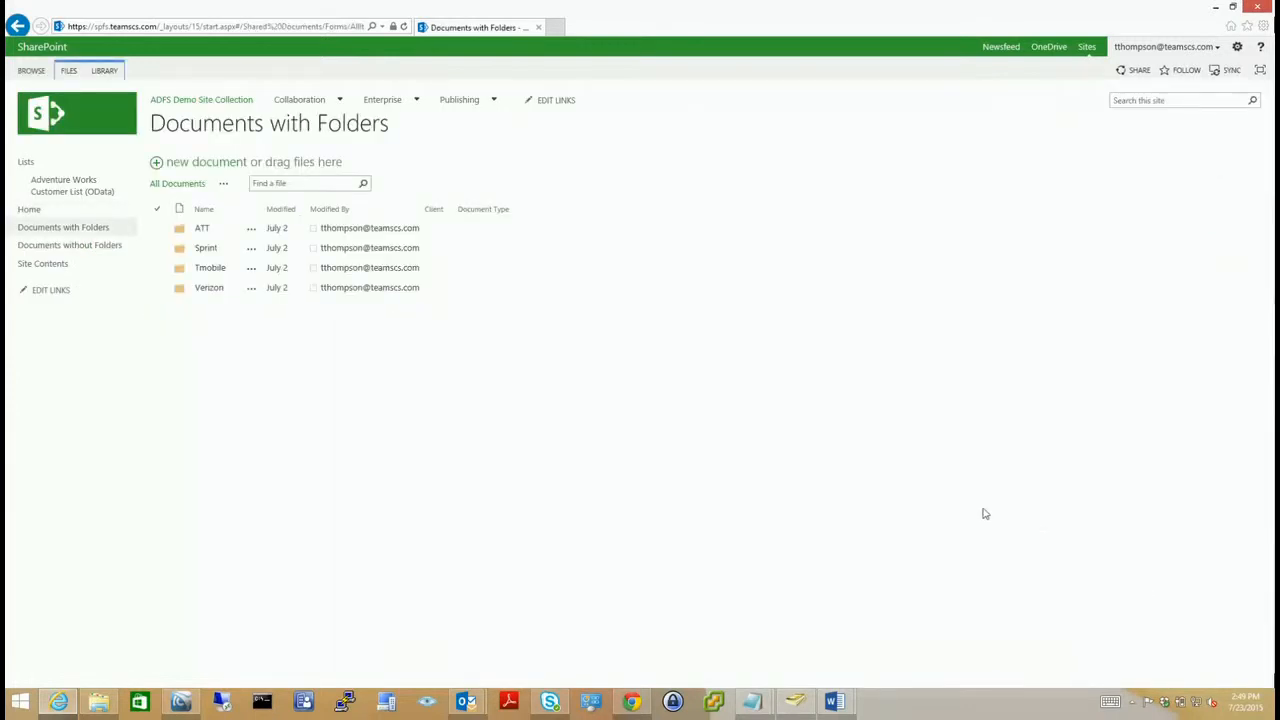
Start a new standard view for the Documents with Folders library and name it Open Folder
left_click(104, 71)
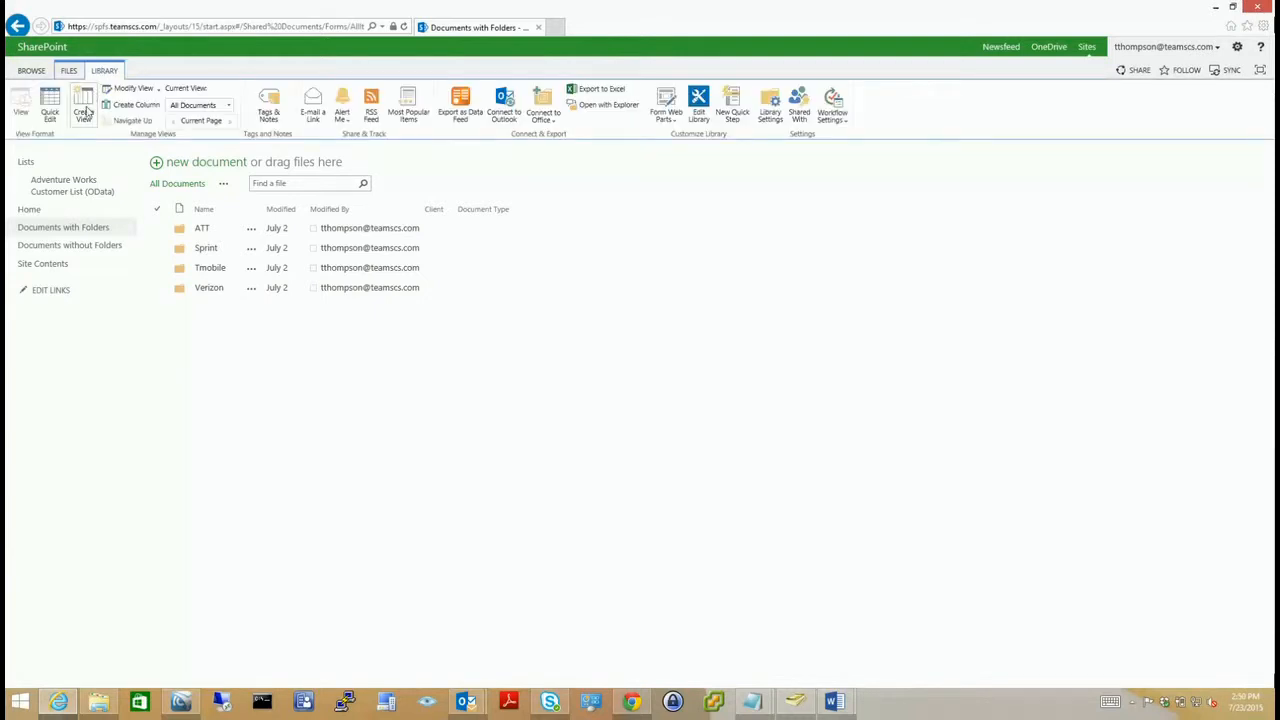
left_click(84, 110)
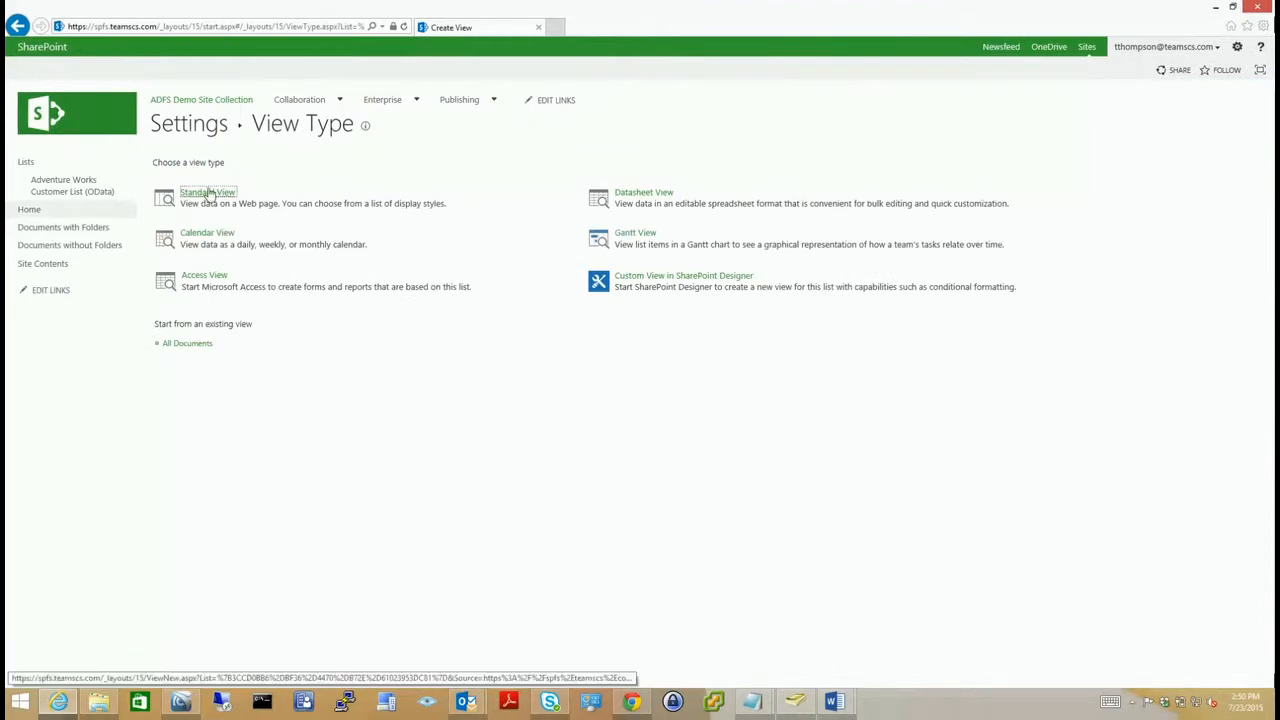
left_click(209, 198)
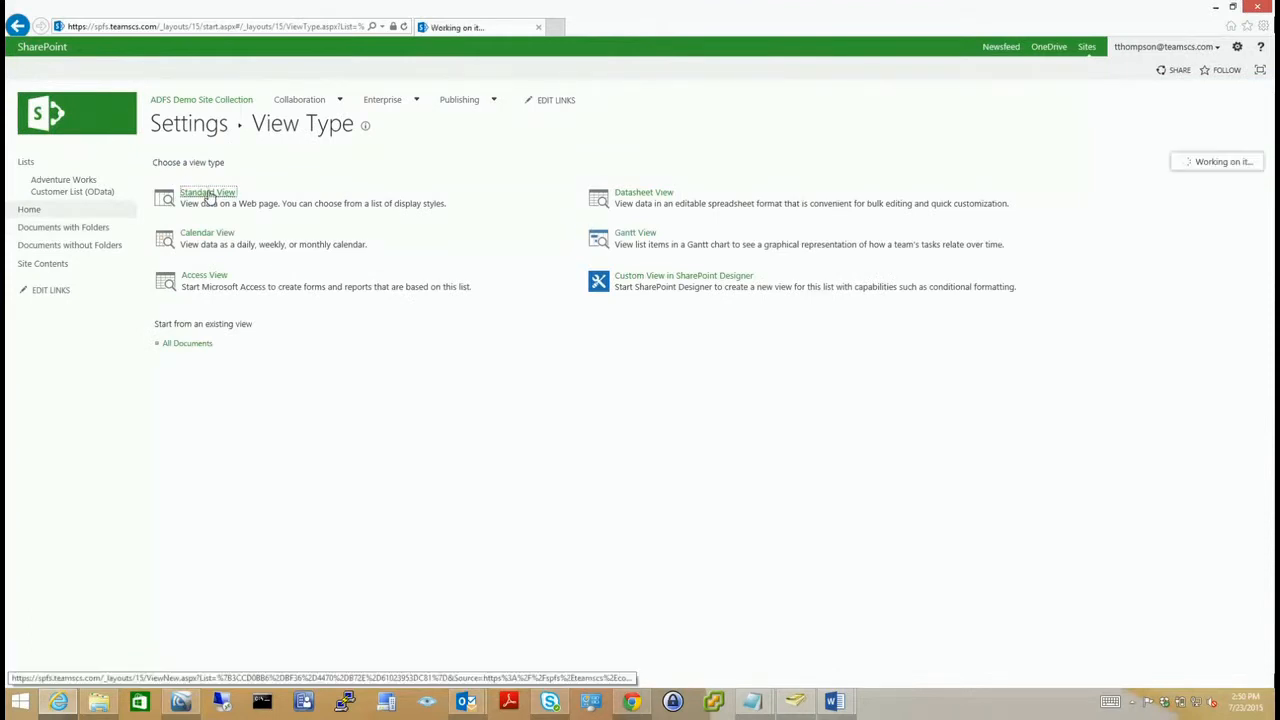
Set the Open Folder view to show all items without folders and save the view
scroll(1134, 230, "down", 10)
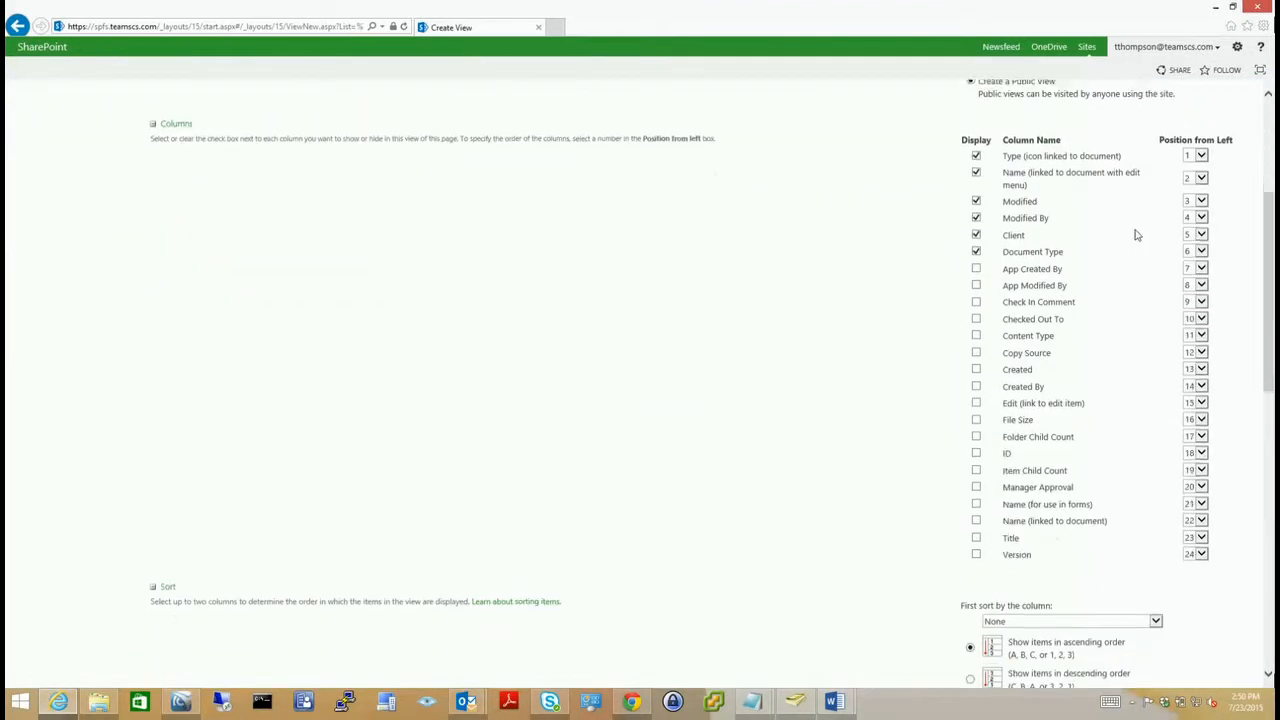
scroll(1135, 234, "down", 4)
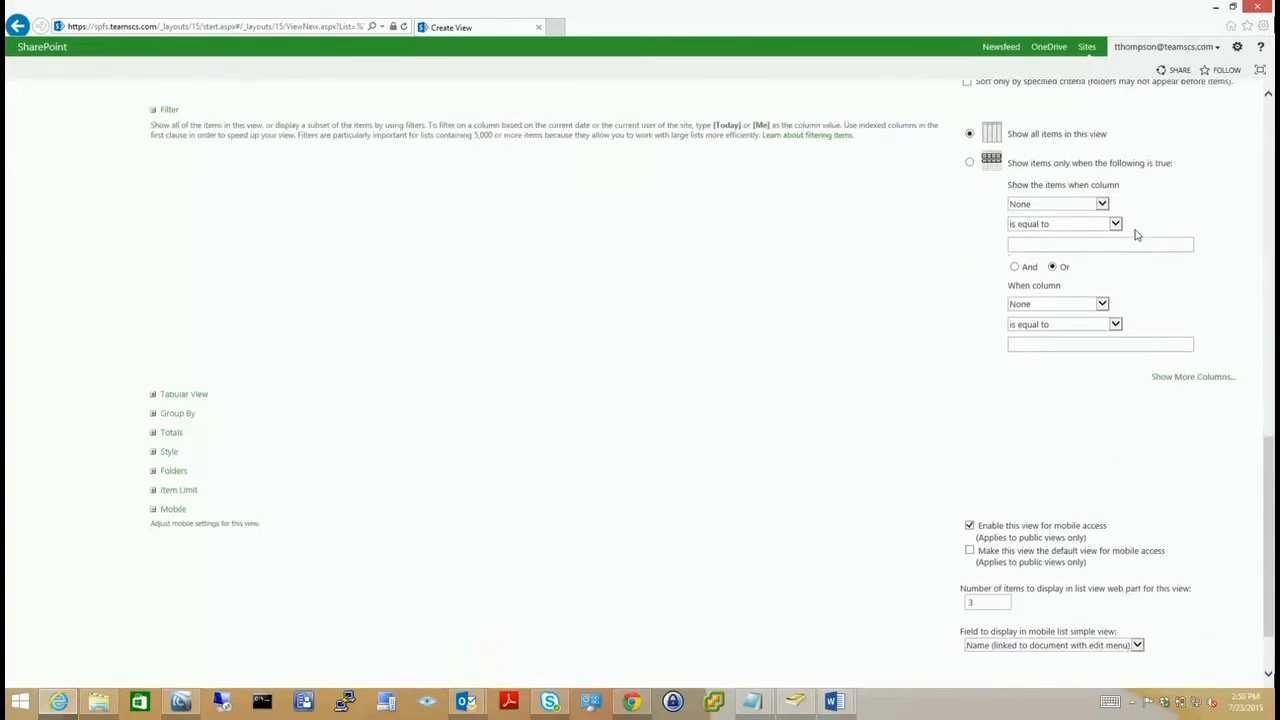
scroll(1135, 229, "down", 1)
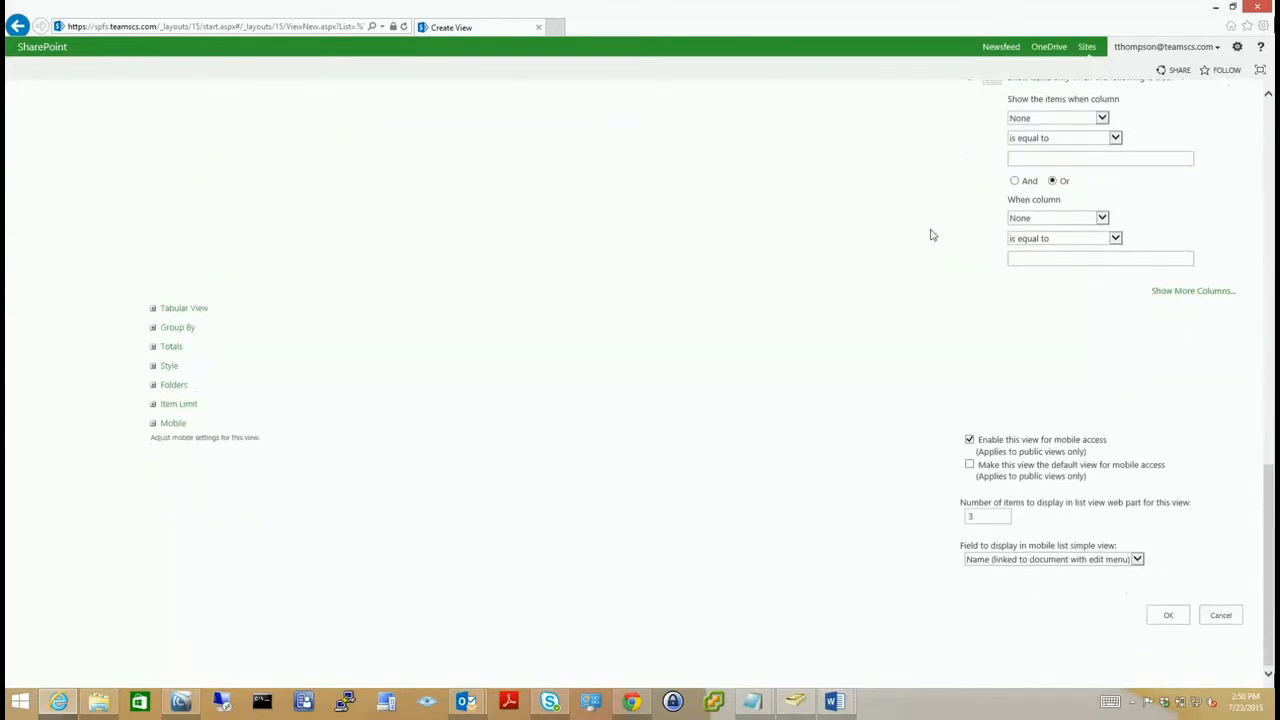
left_click(153, 386)
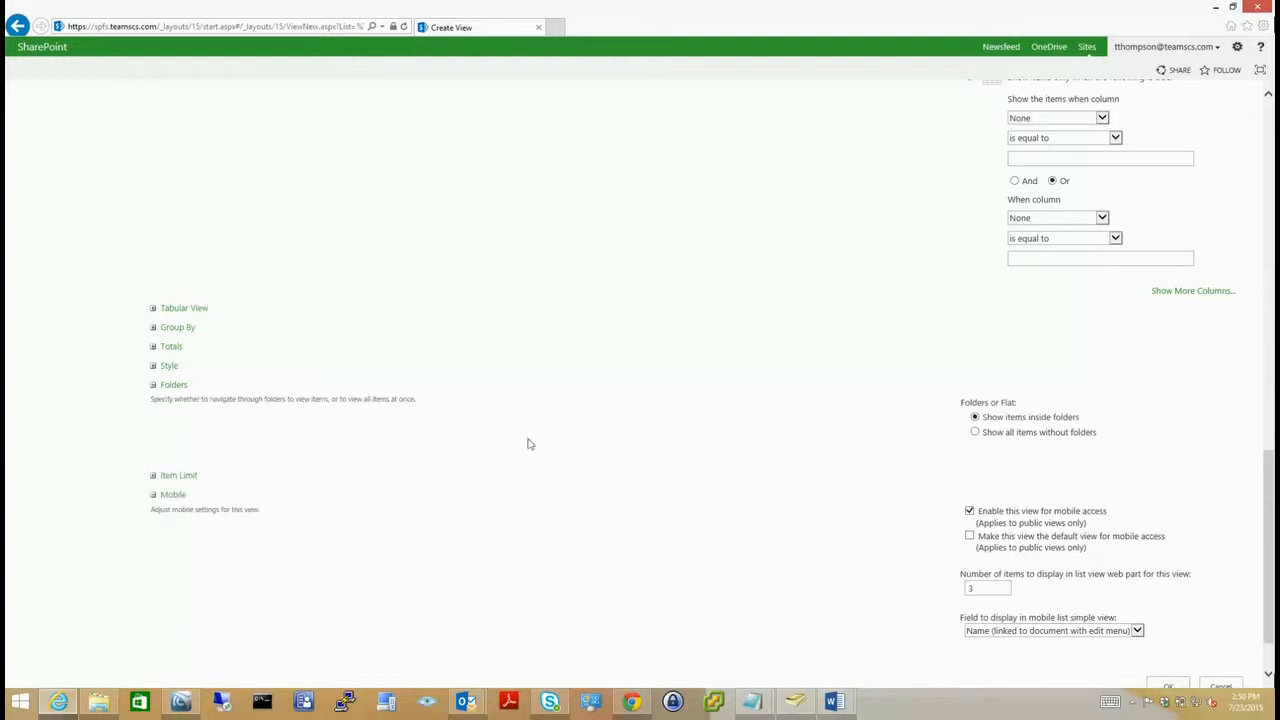
left_click(976, 434)
scroll(938, 466, "down", 1)
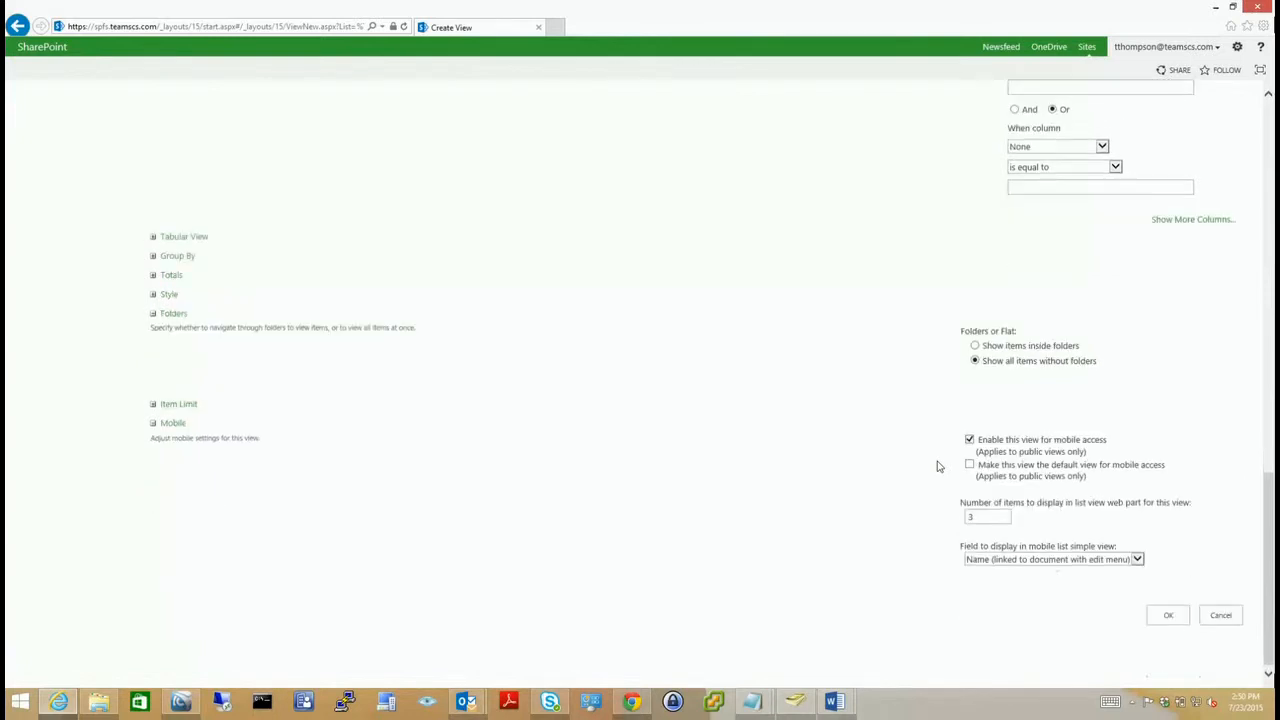
left_click(1170, 616)
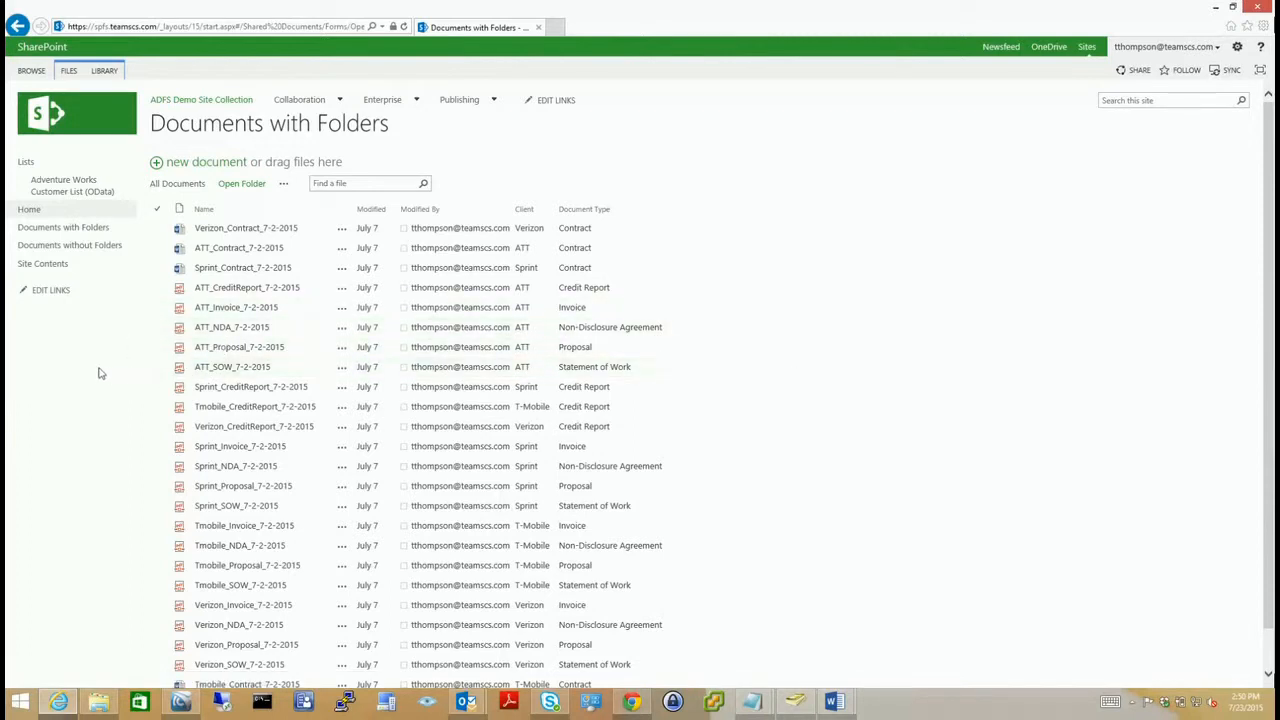
Compare the All Documents view of the Documents with Folders library with its Open Folder view
left_click(127, 228)
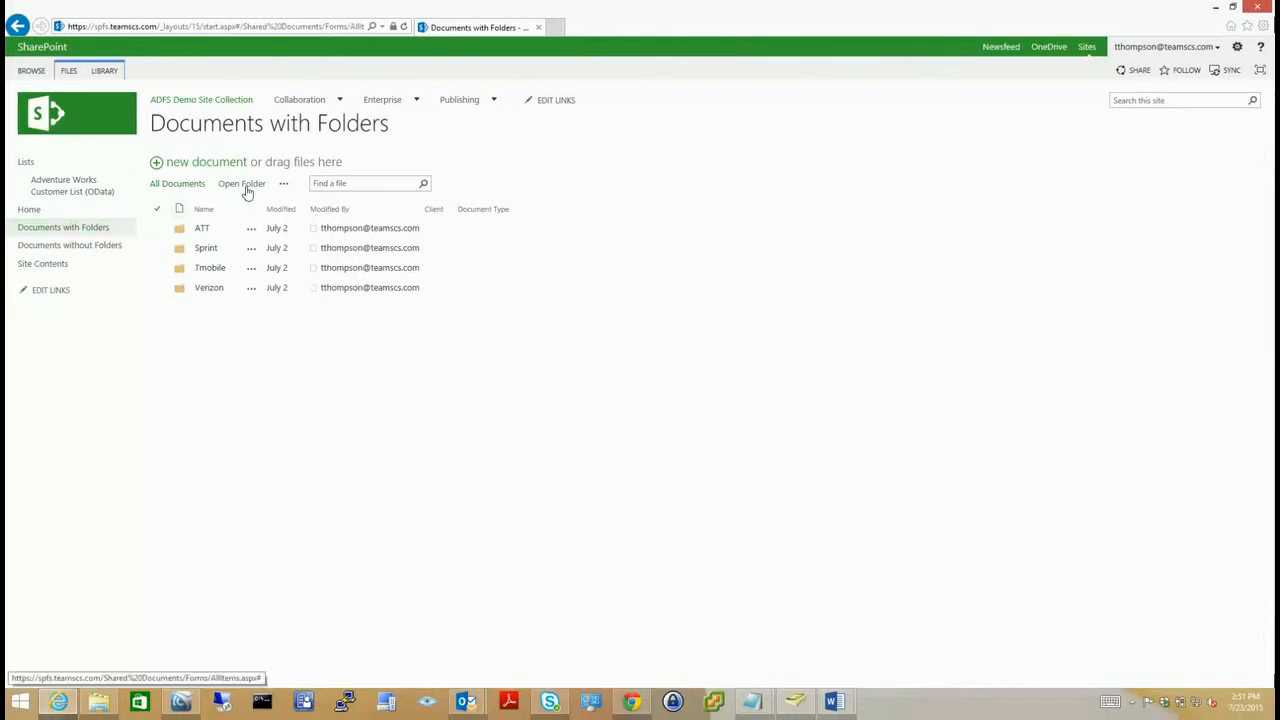
left_click(247, 188)
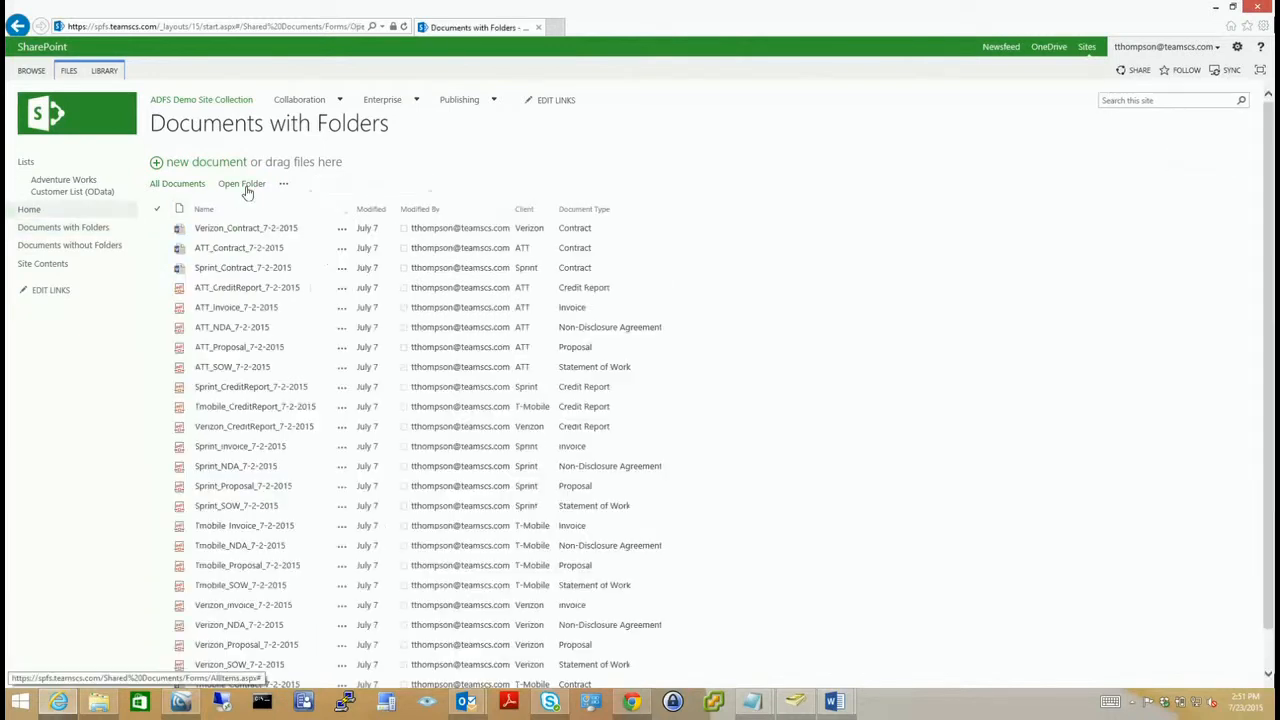
Start a new standard view for the Documents with Folders library and name it OpenFolderByClient
left_click(105, 71)
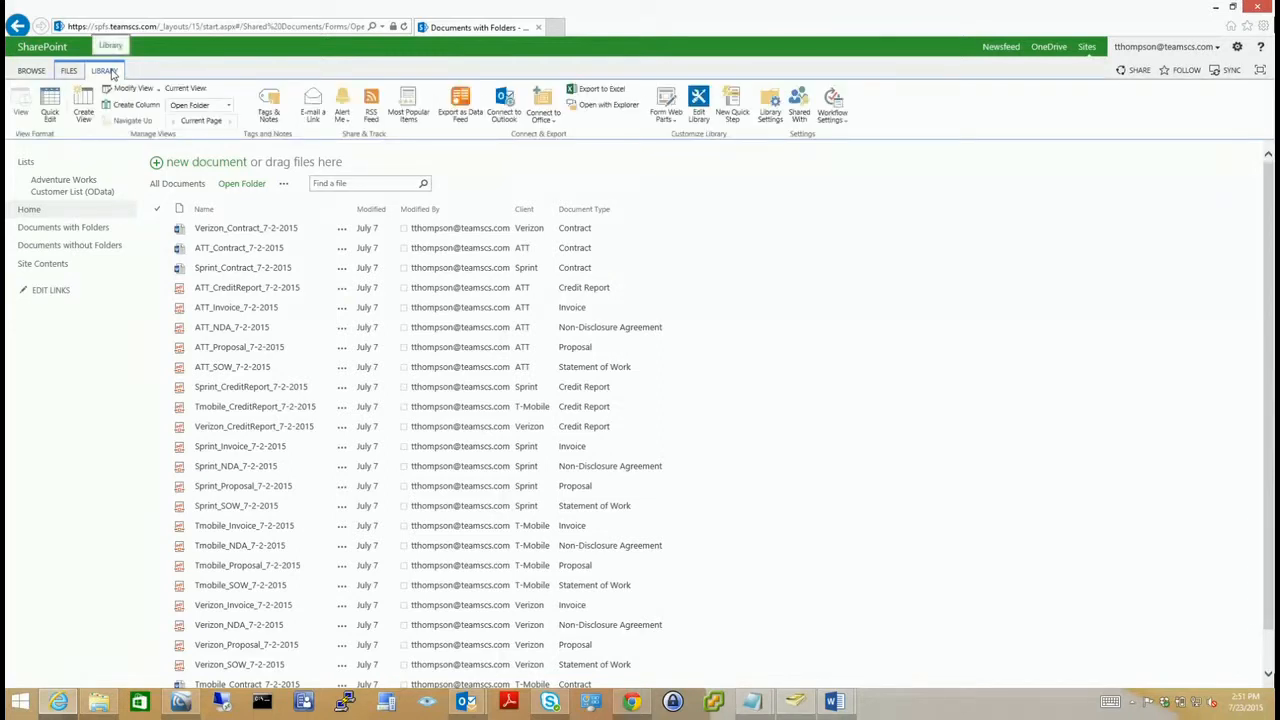
left_click(84, 108)
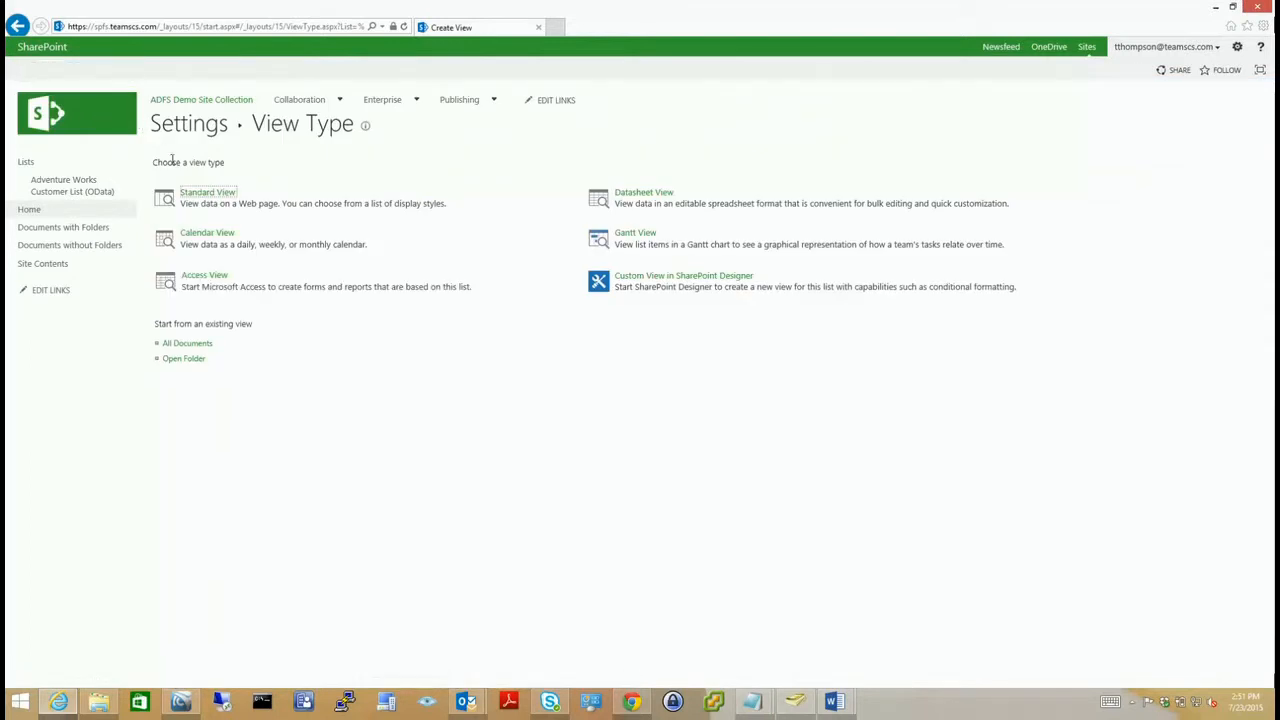
left_click(208, 193)
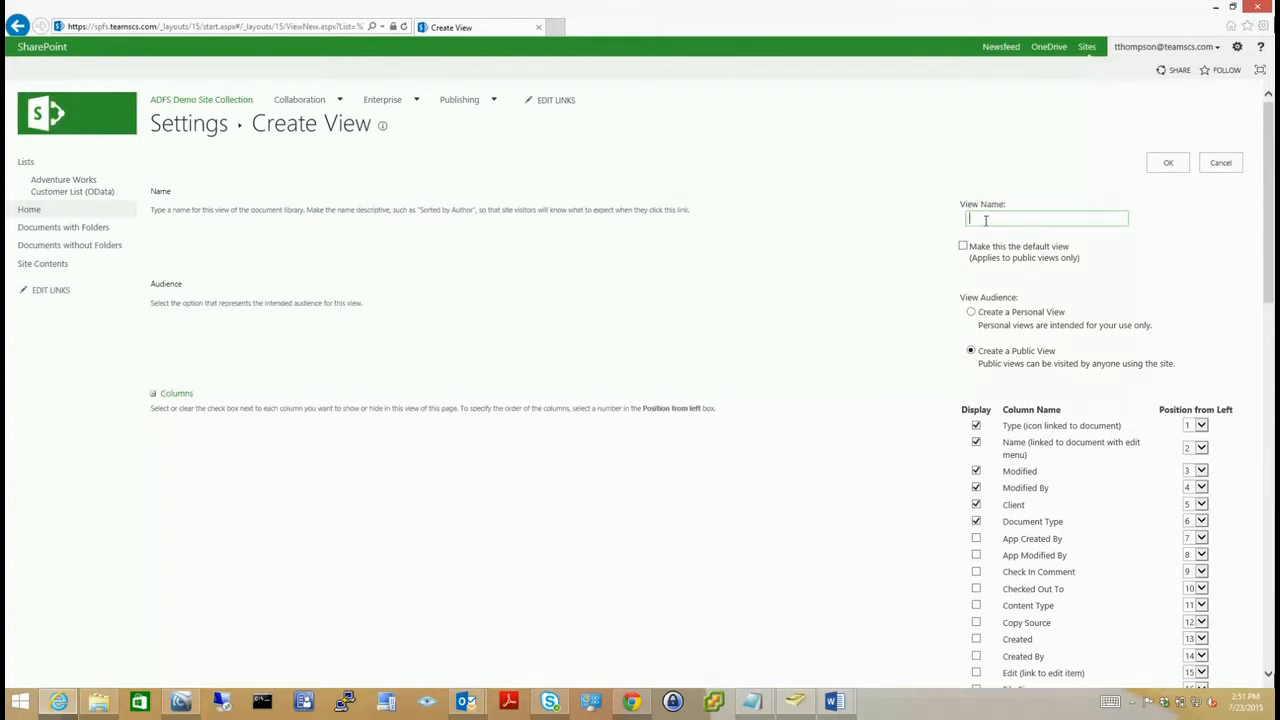
type("OpenFolderByClient")
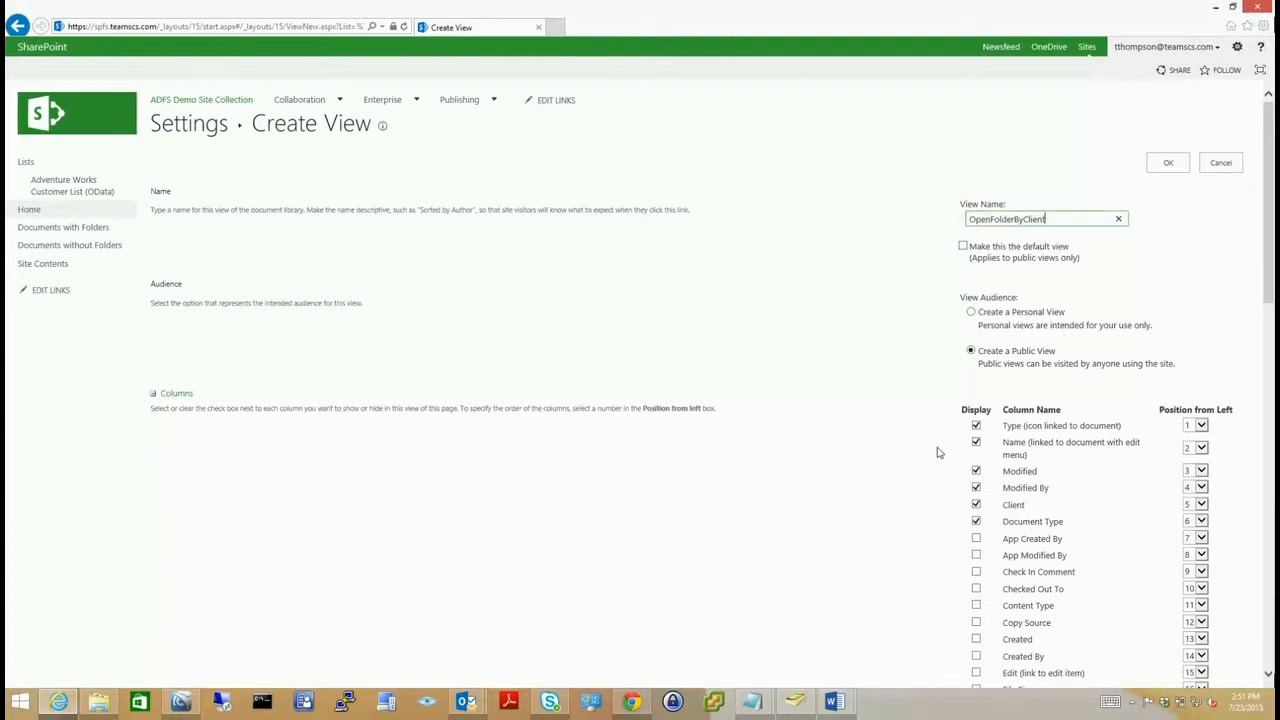
Group the OpenFolderByClient view by the Client column
scroll(938, 452, "down", 7)
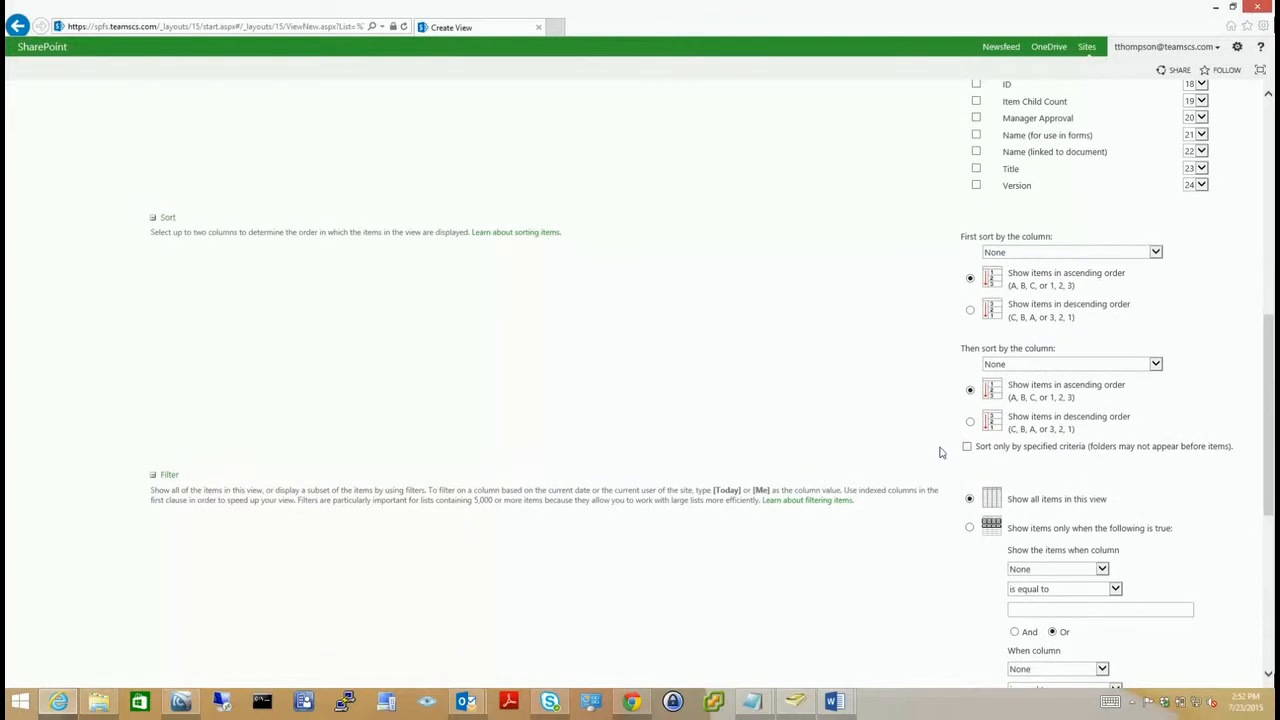
scroll(940, 452, "down", 4)
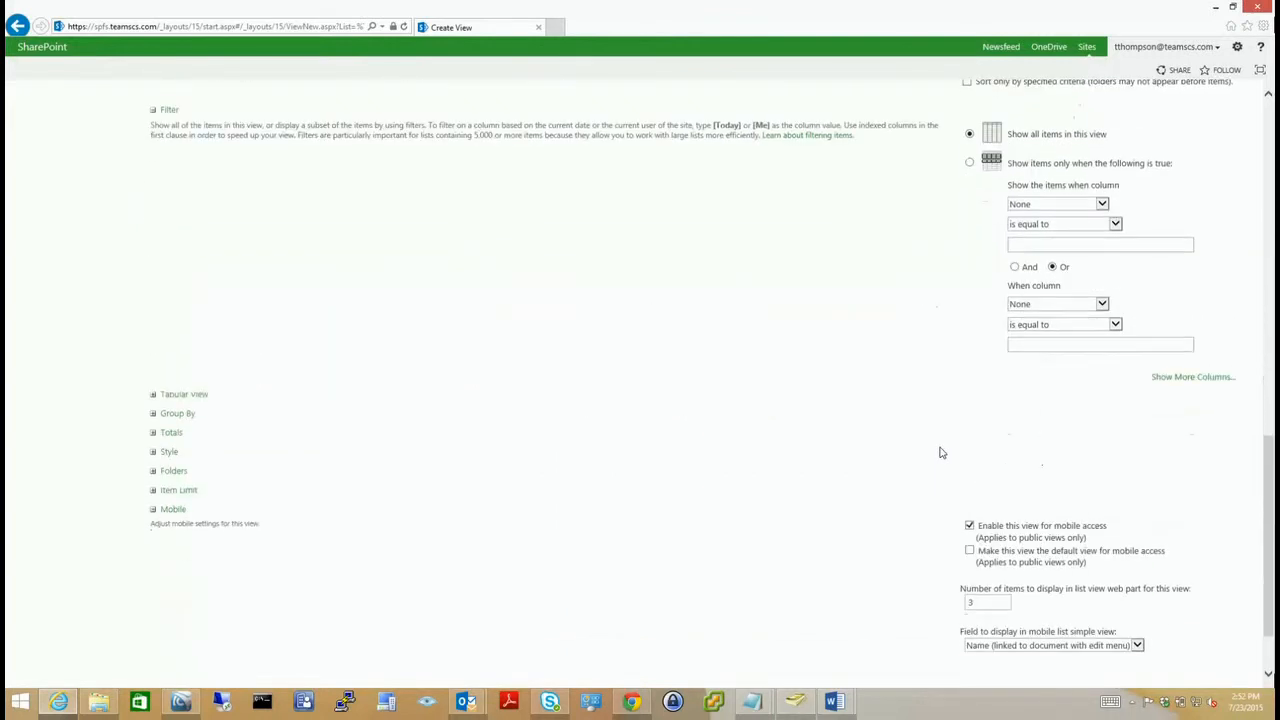
left_click(155, 415)
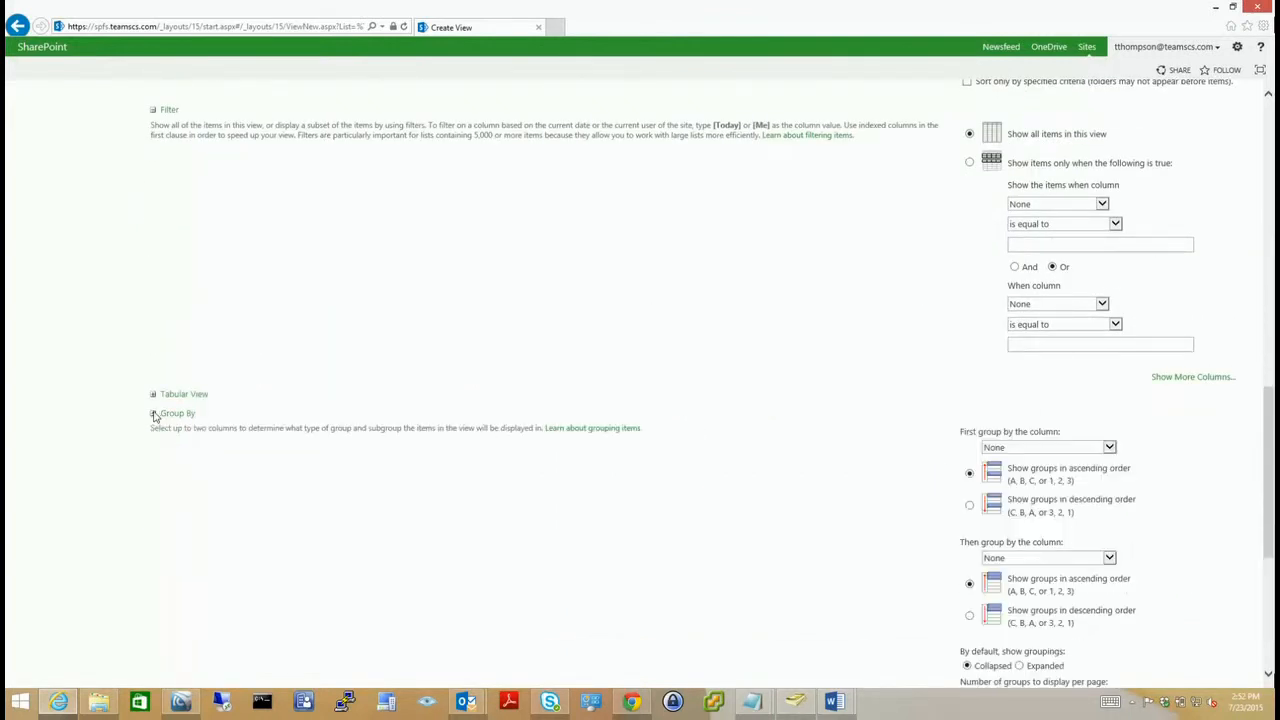
left_click(1110, 451)
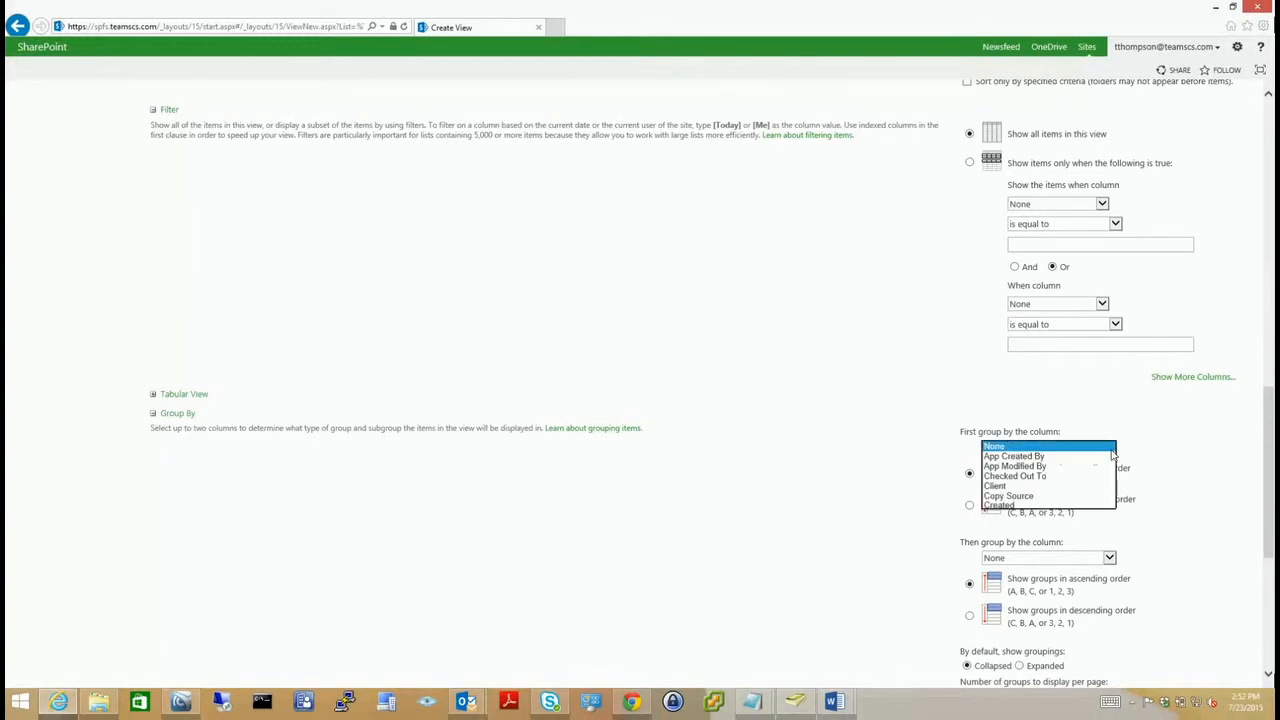
left_click(1039, 487)
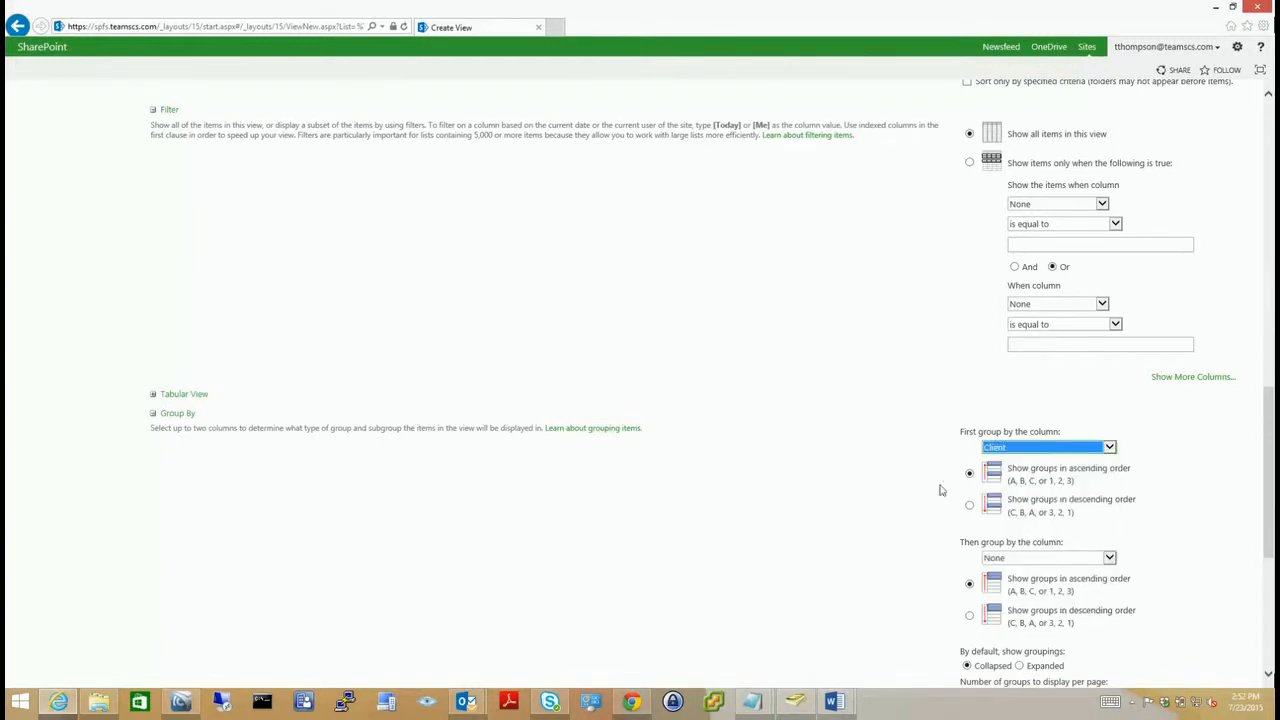
Set the OpenFolderByClient view to show all items without folders and save the view
scroll(855, 492, "down", 3)
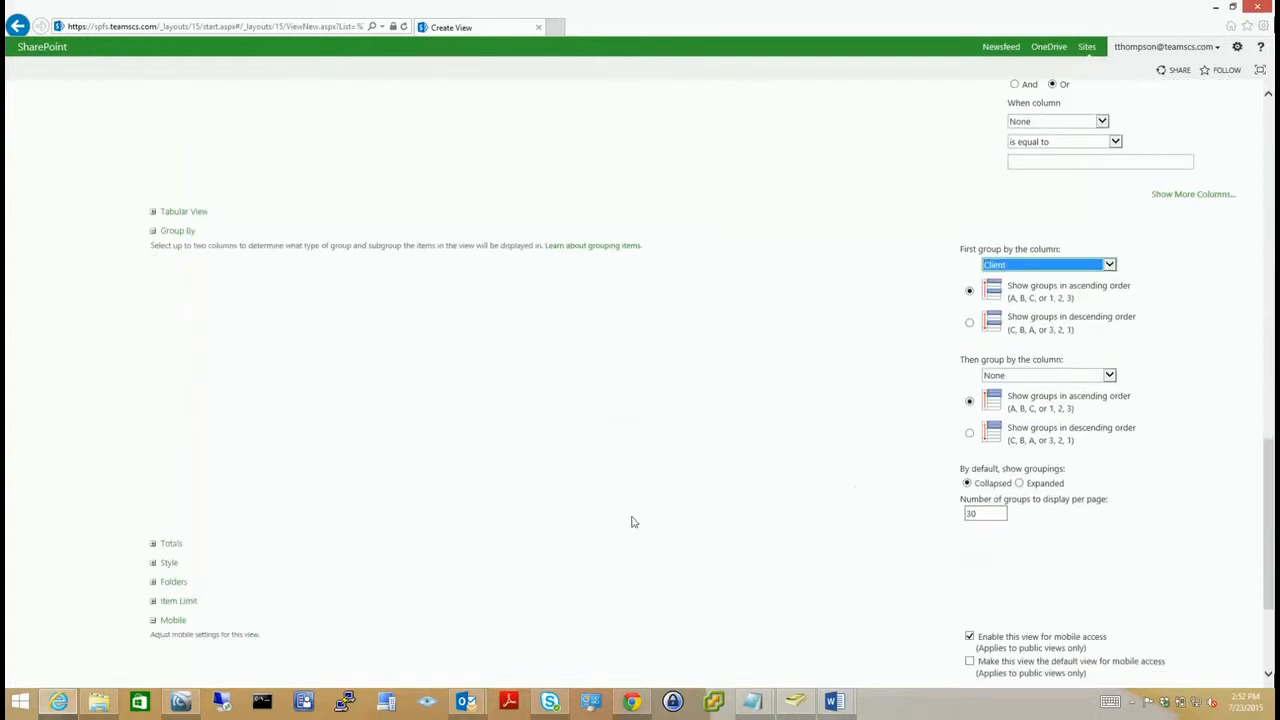
left_click(165, 582)
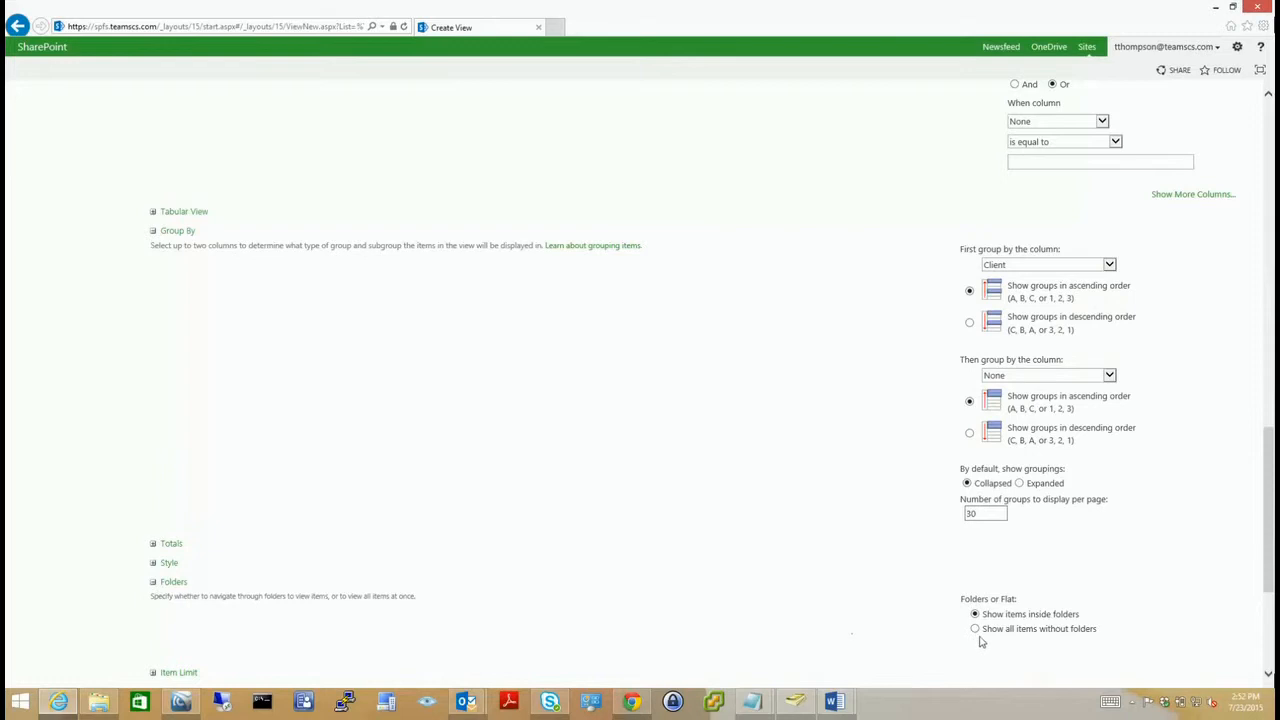
scroll(920, 632, "down", 5)
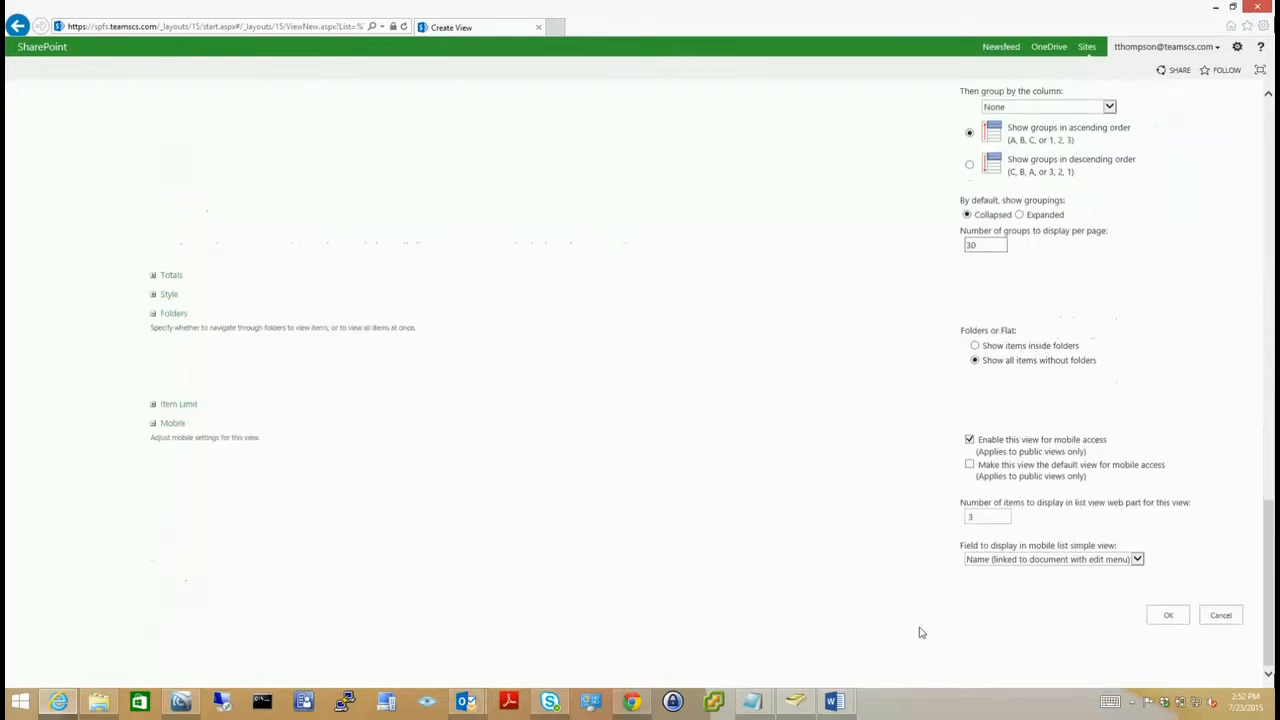
left_click(1166, 615)
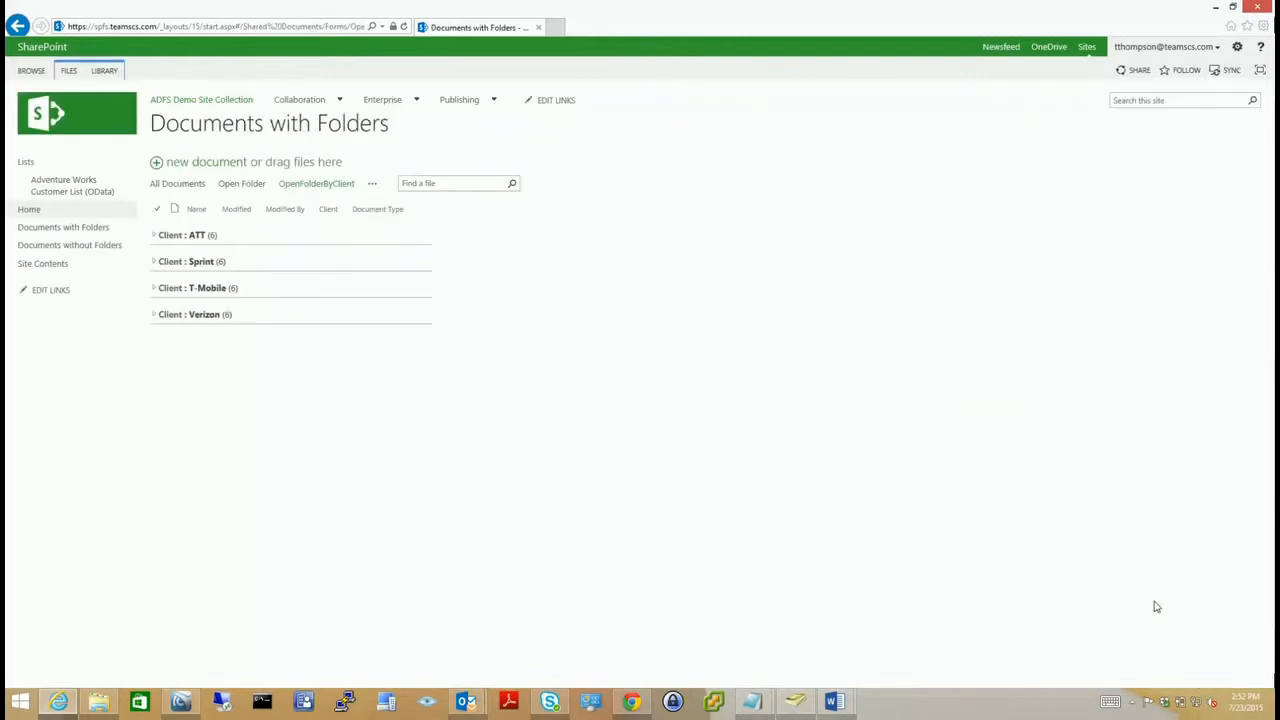
Expand the ATT, Sprint and T-Mobile client groups in the OpenFolderByClient view to examine their documents
left_click(155, 237)
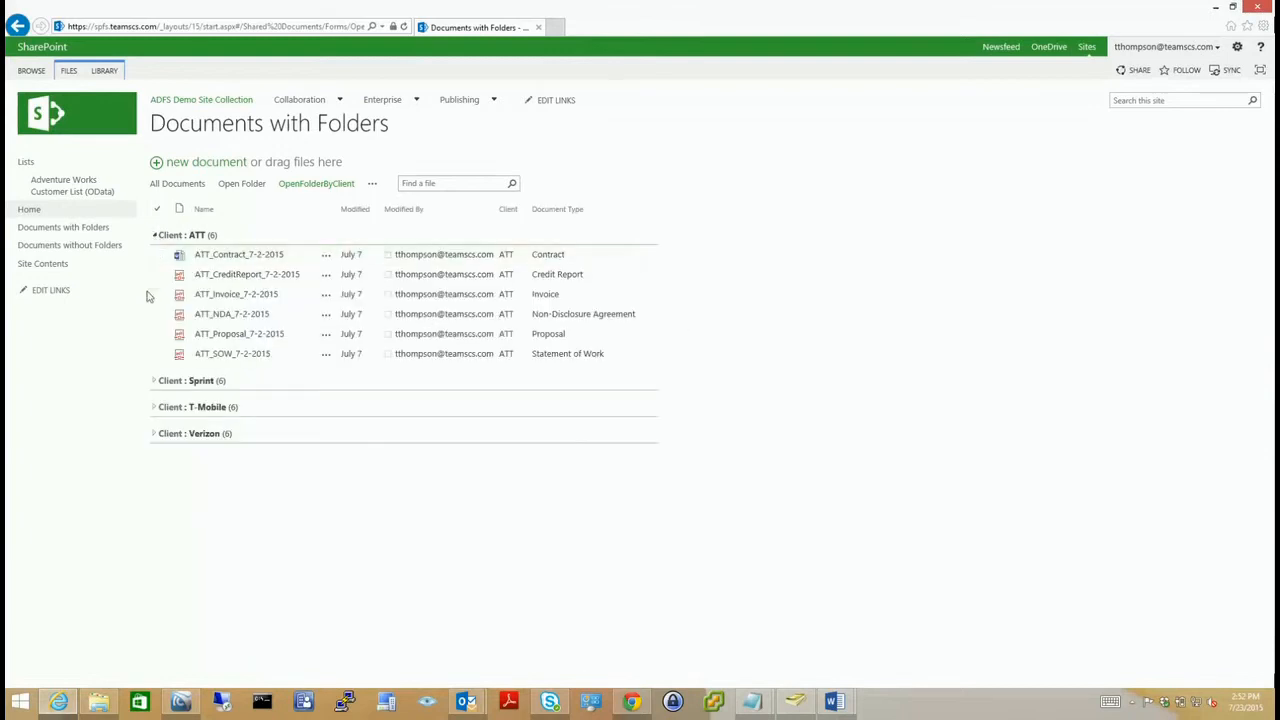
left_click(154, 382)
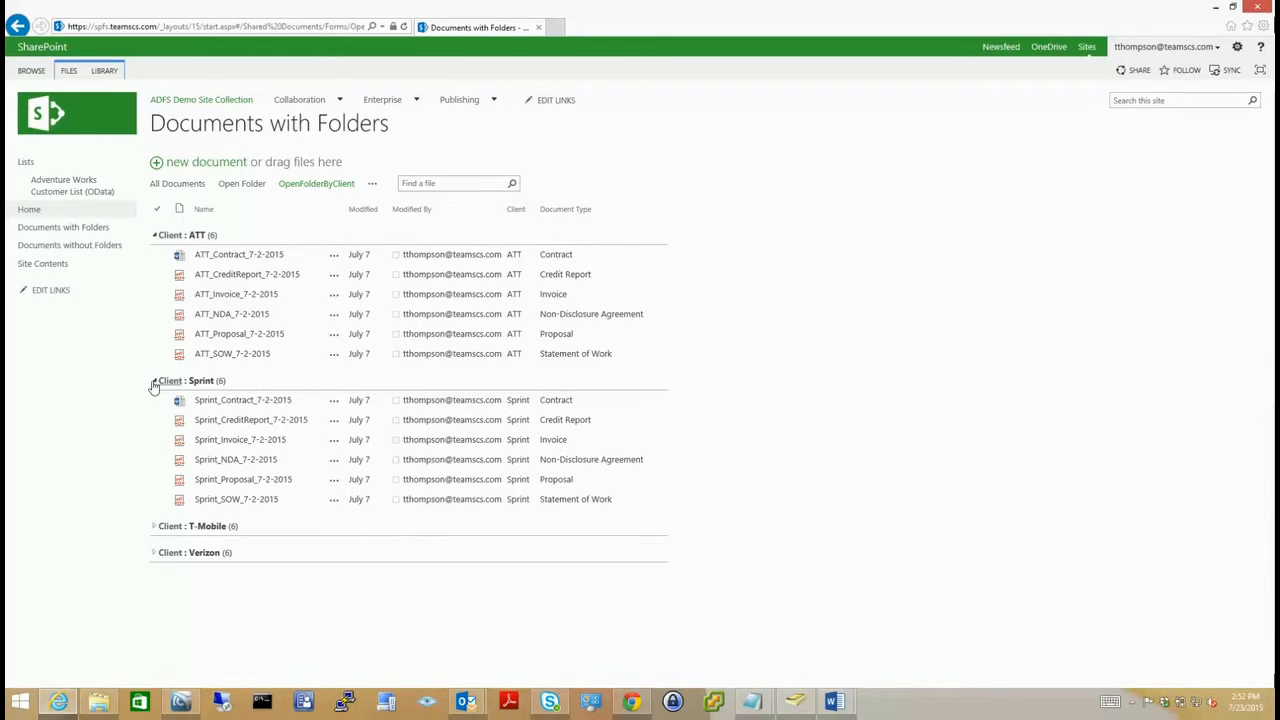
left_click(154, 526)
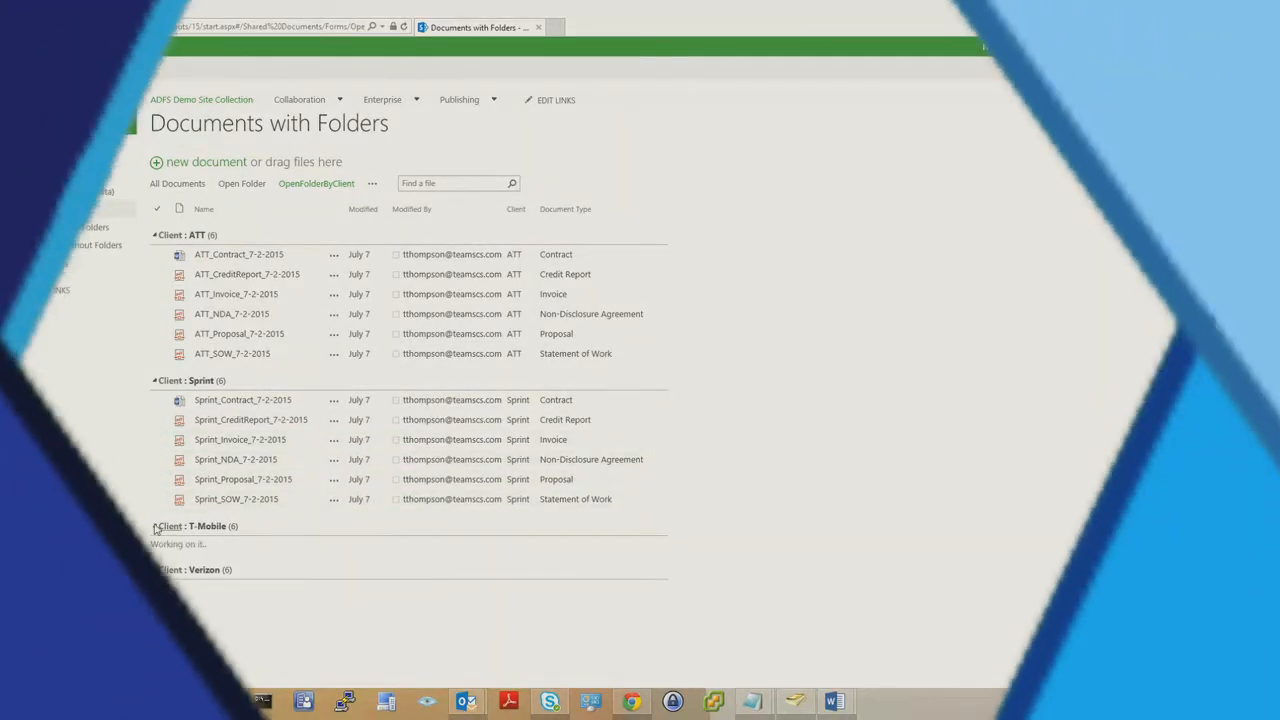